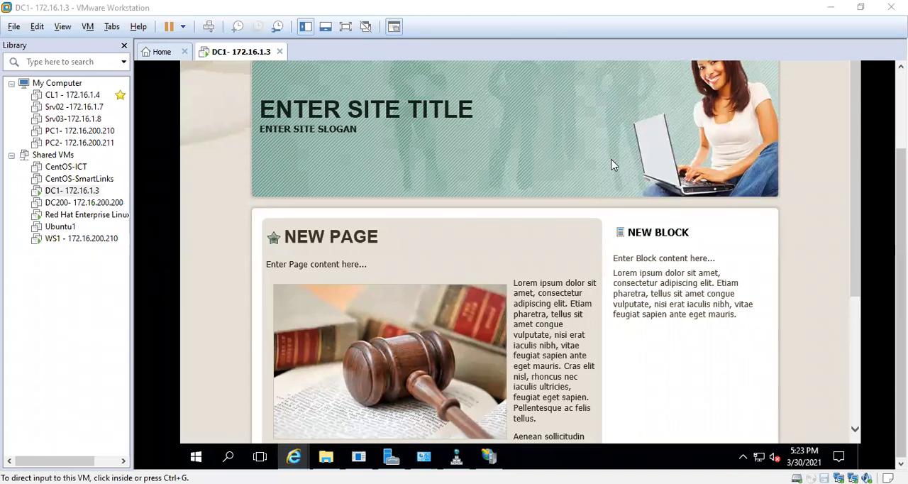
left_click(901, 107)
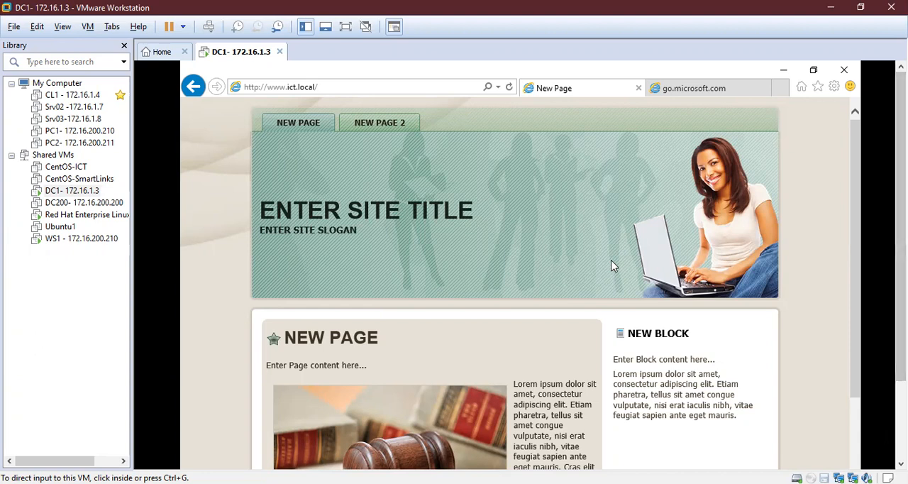
scroll(614, 266, "down", 3)
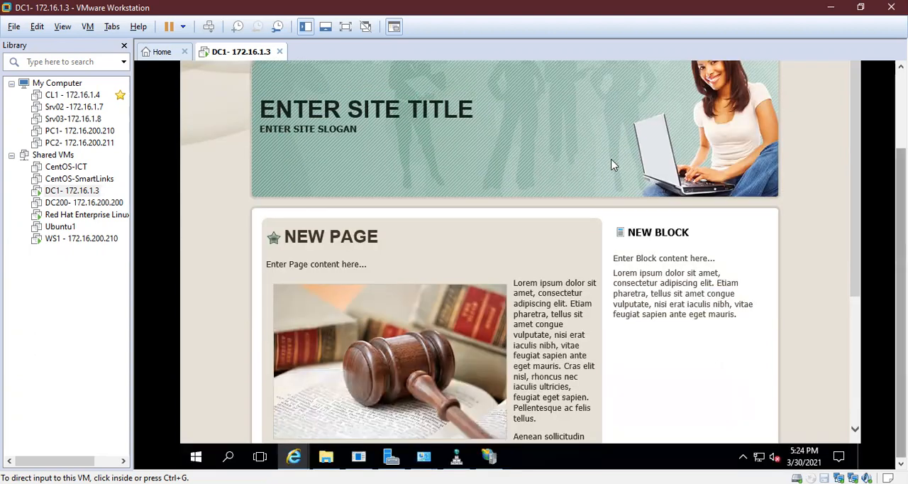
left_click(391, 452)
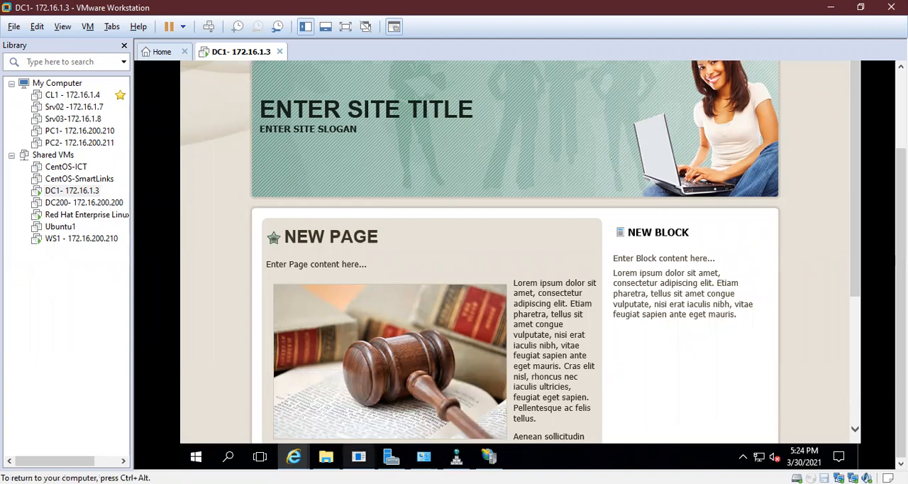
key("ctrl+alt")
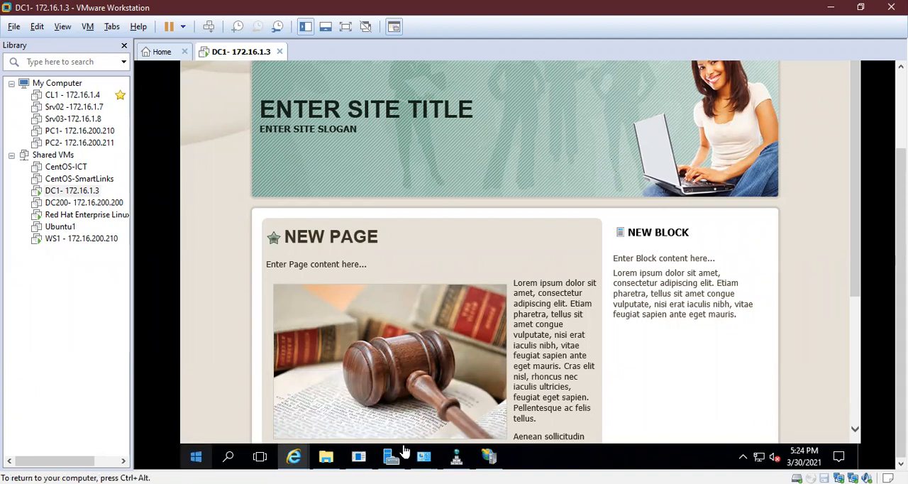
left_click(390, 454)
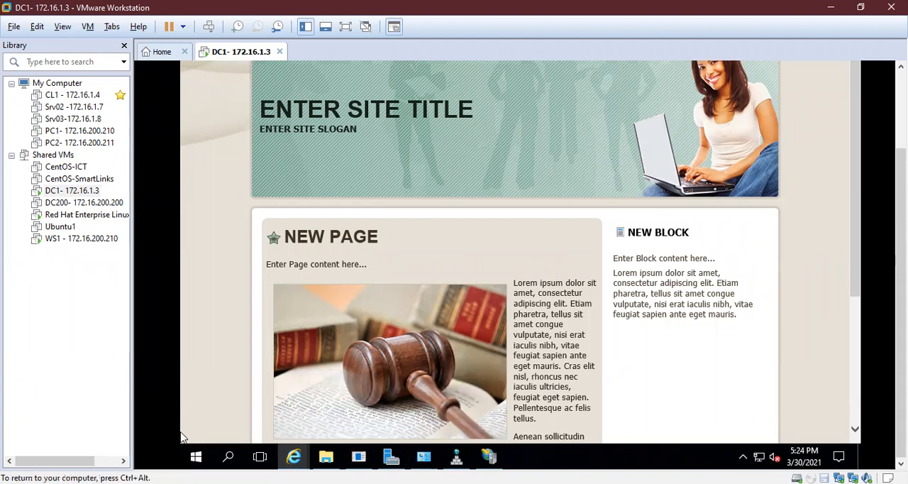
left_click(390, 459)
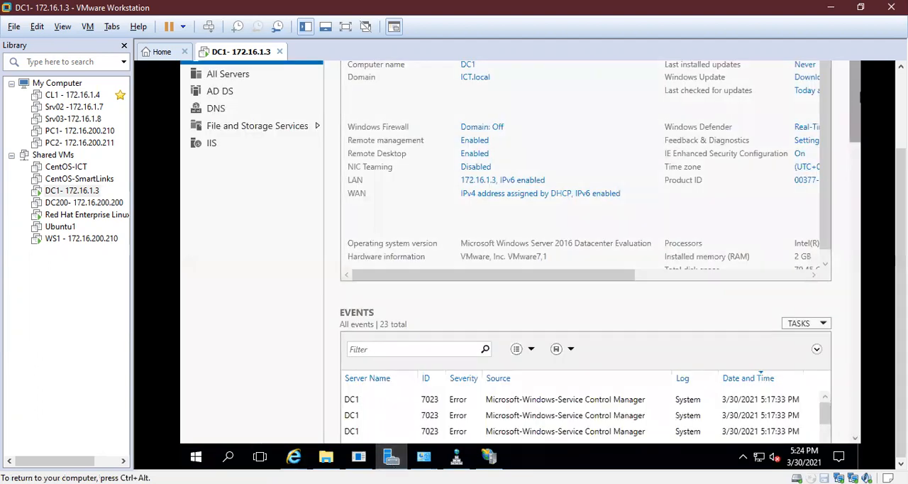
key("ctrl+alt")
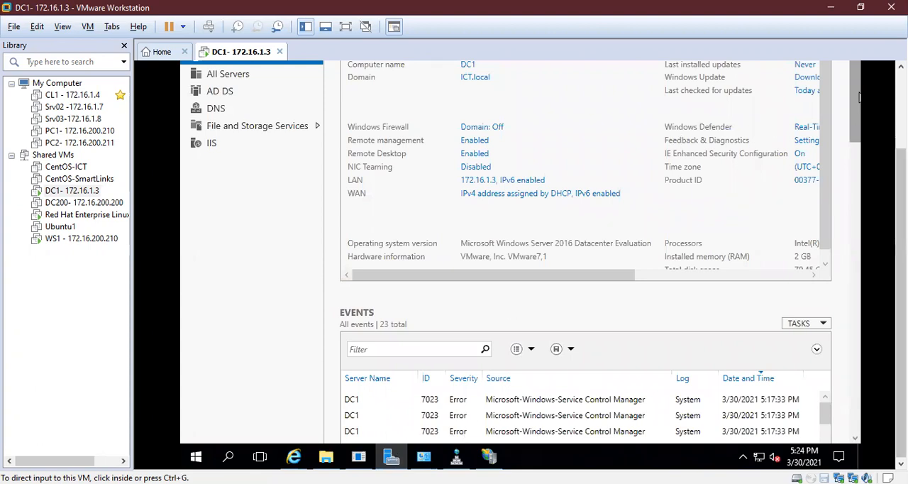
- Start adding roles and features with a role-based or feature-based installation on the server DC1.ICT.local
left_click(901, 106)
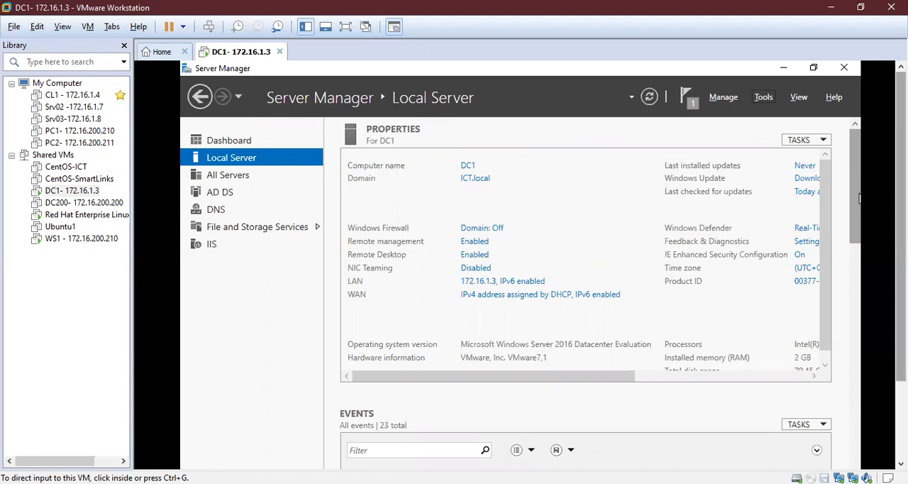
left_click(724, 99)
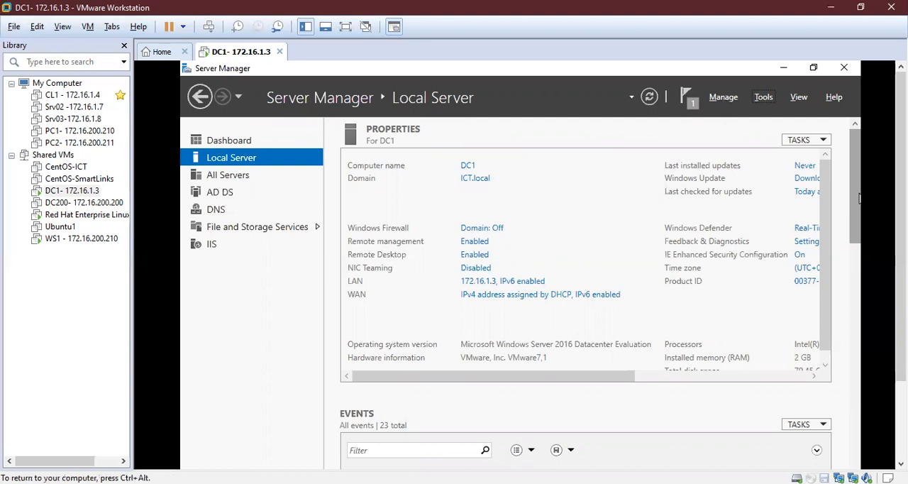
left_click(724, 98)
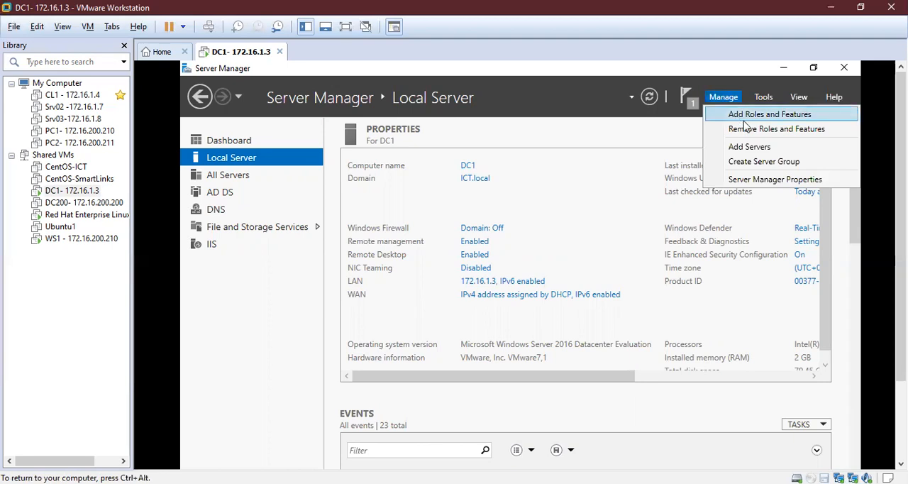
left_click(747, 117)
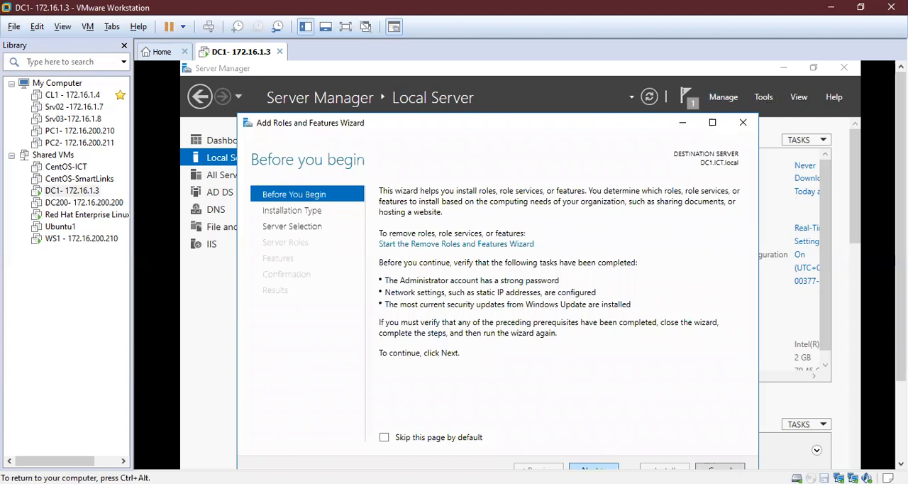
left_click(592, 469)
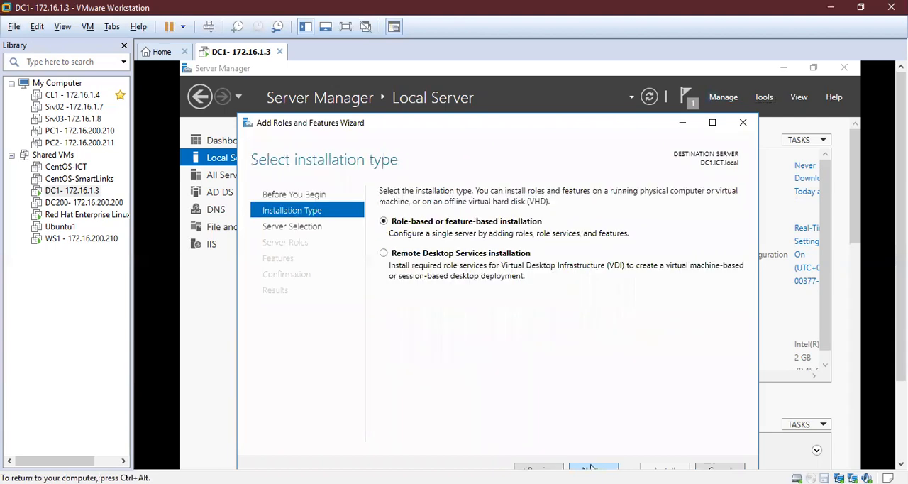
left_click(592, 469)
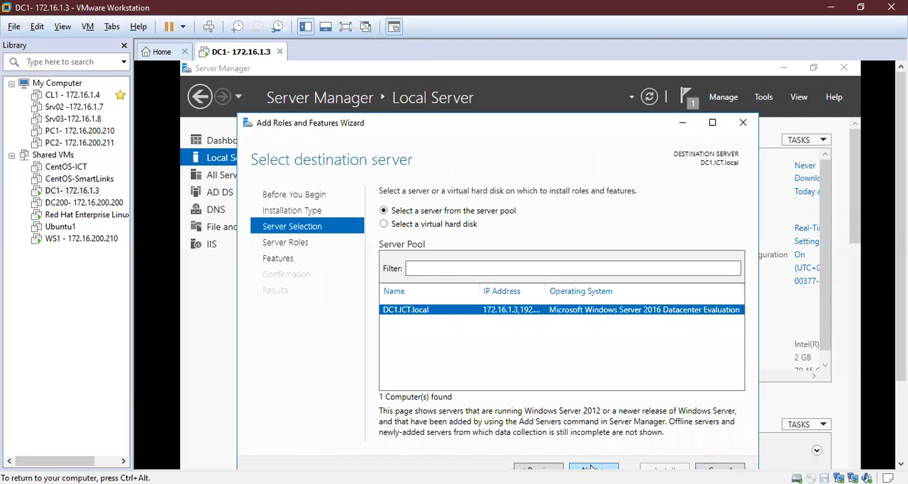
left_click(592, 469)
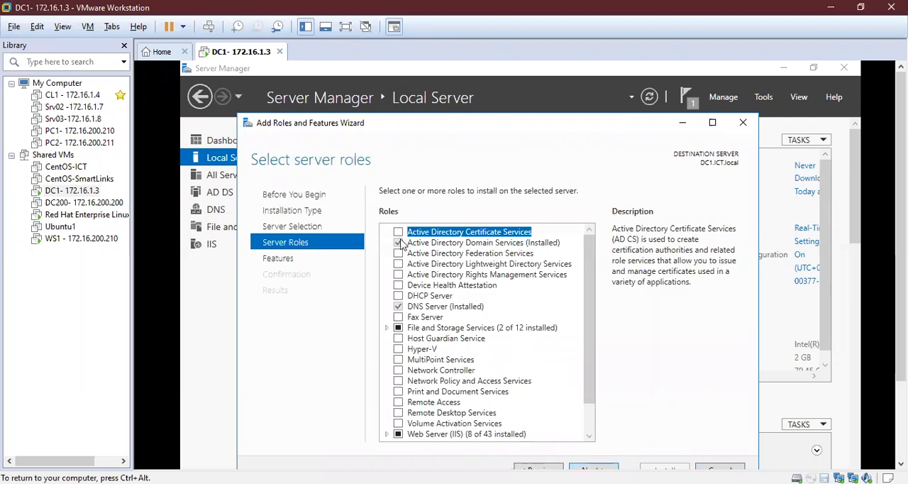
- Select the Active Directory Certificate Services role with its management tools and proceed to its role services without adding other features
left_click(399, 232)
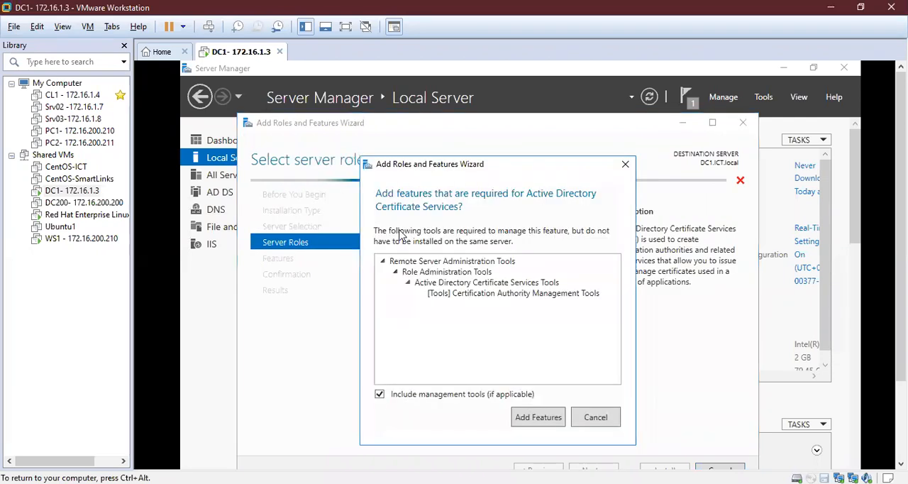
left_click(554, 422)
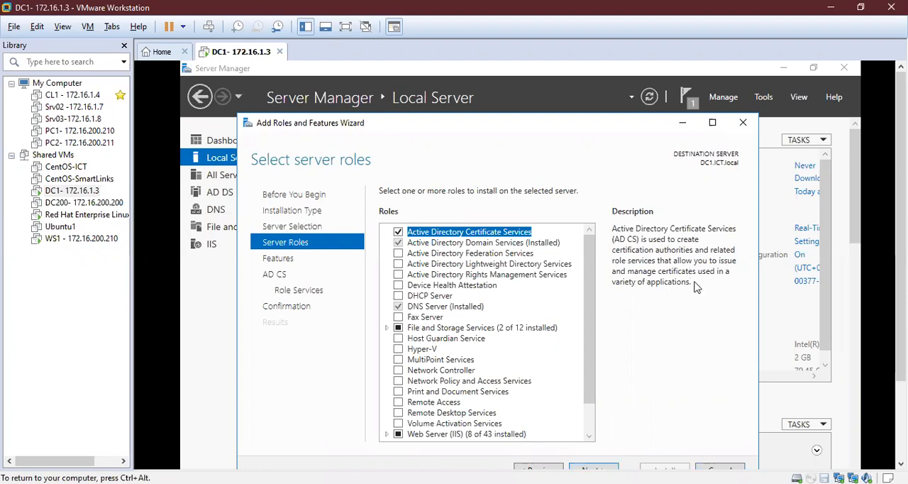
left_click_drag(573, 128, 578, 84)
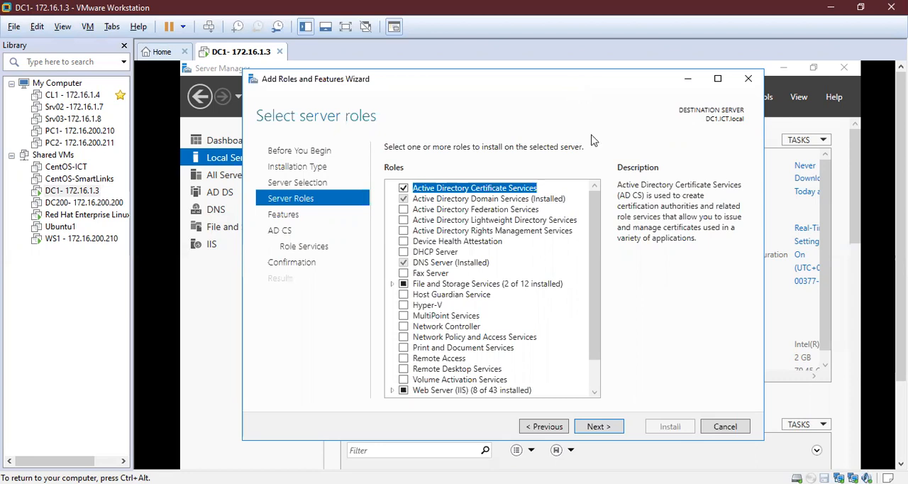
left_click(599, 427)
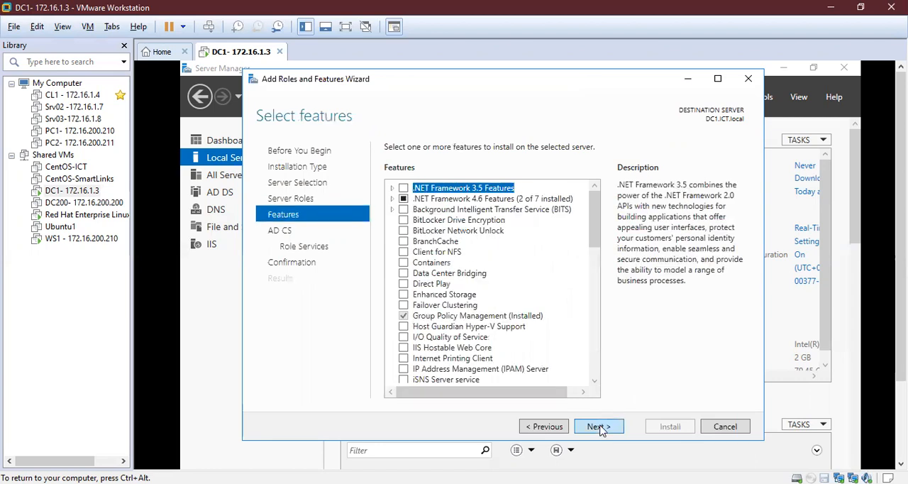
left_click(599, 427)
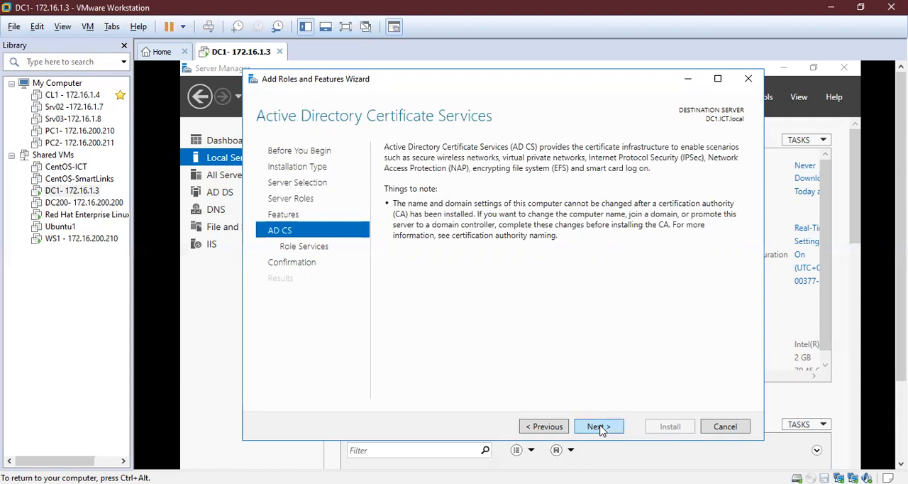
left_click(598, 426)
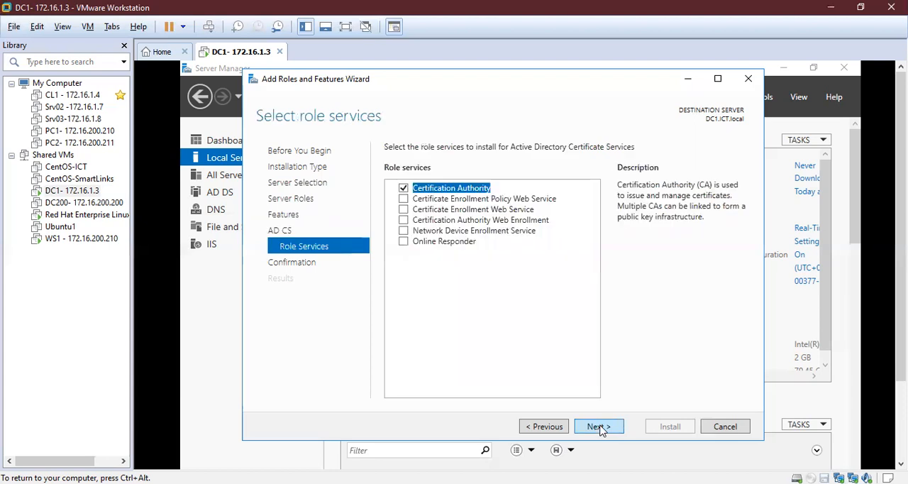
- Add the Certificate Enrollment Policy Web Service, Certificate Enrollment Web Service, Certification Authority Web Enrollment, Network Device Enrollment Service and Online Responder role services with required features
left_click(403, 201)
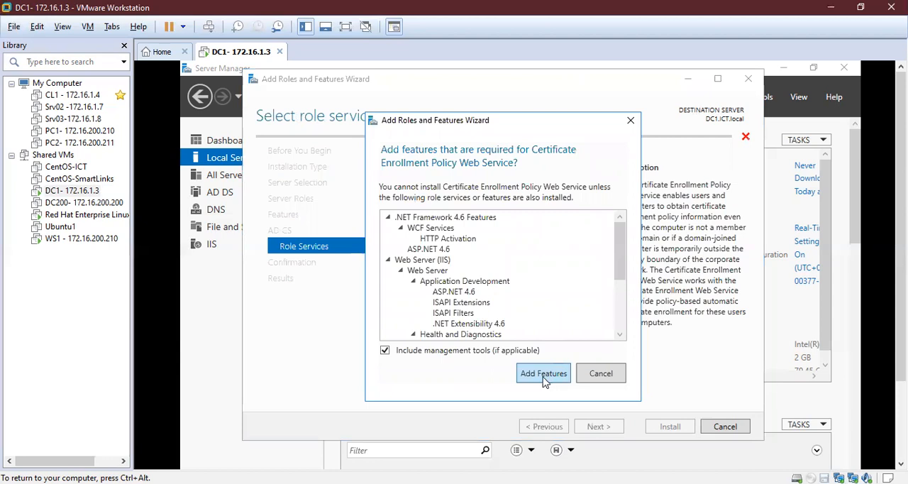
left_click(544, 373)
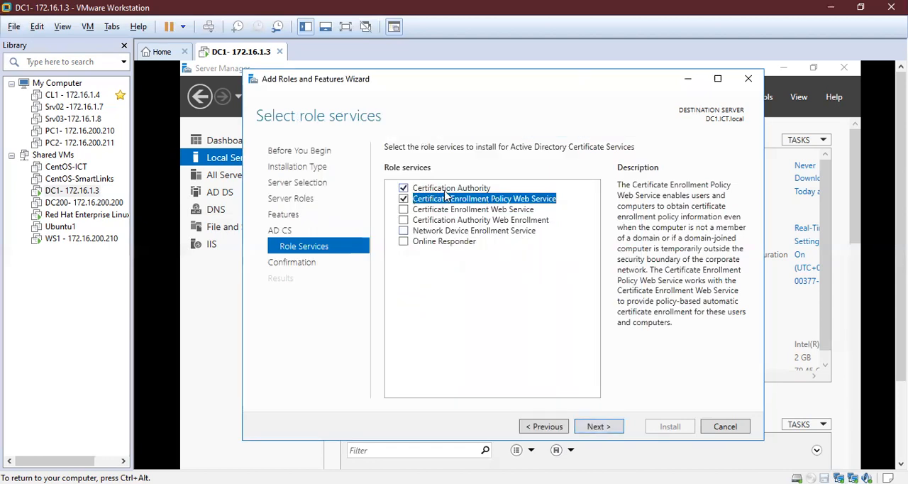
left_click(404, 210)
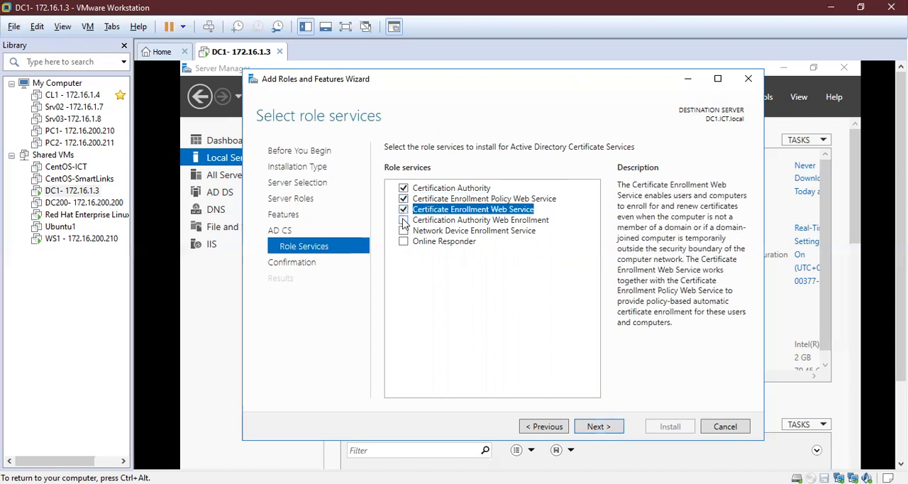
left_click(403, 220)
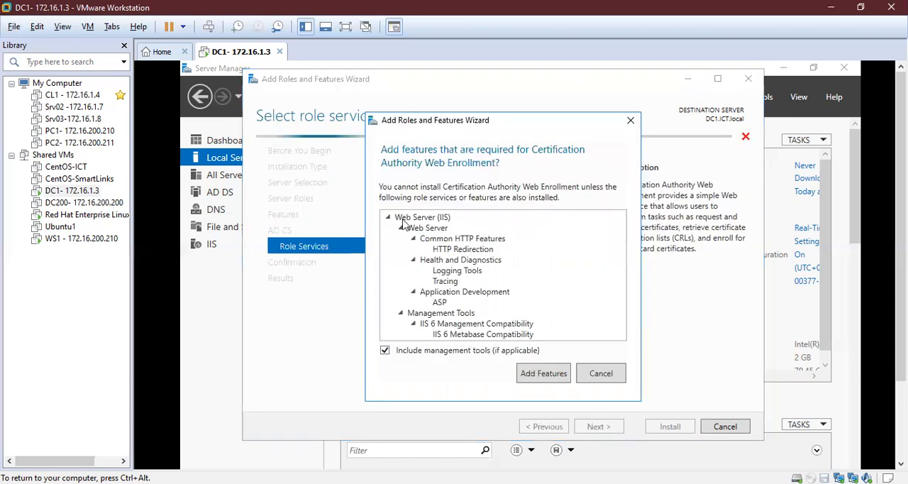
left_click(543, 373)
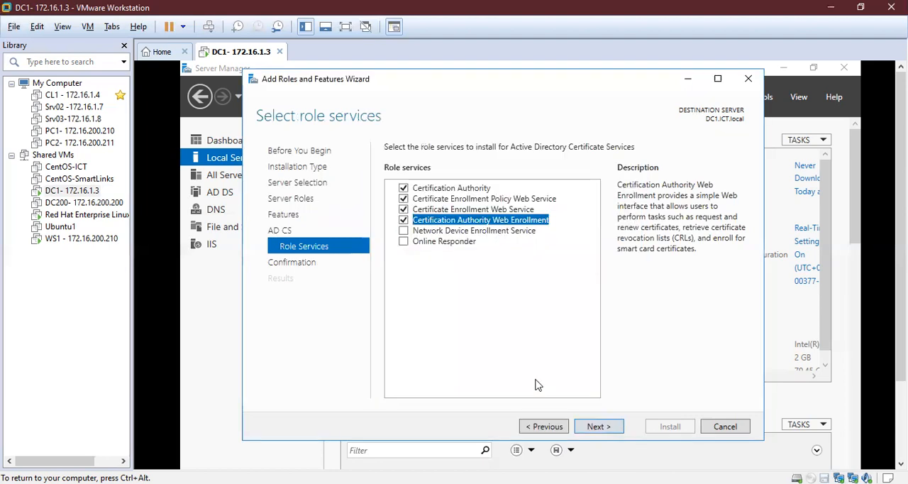
left_click(405, 231)
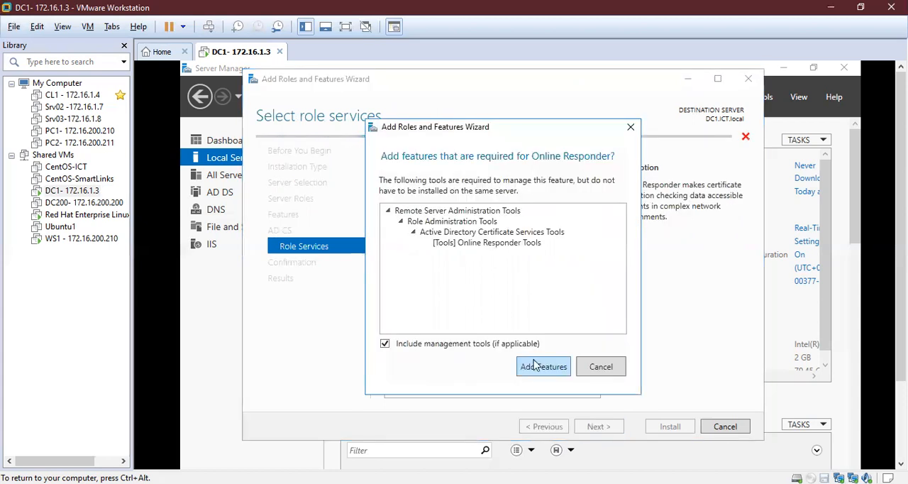
left_click(537, 374)
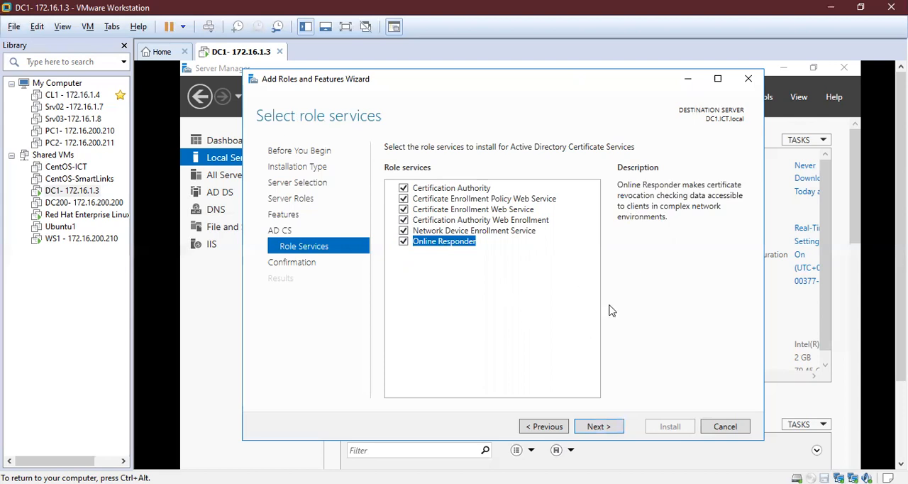
left_click(597, 429)
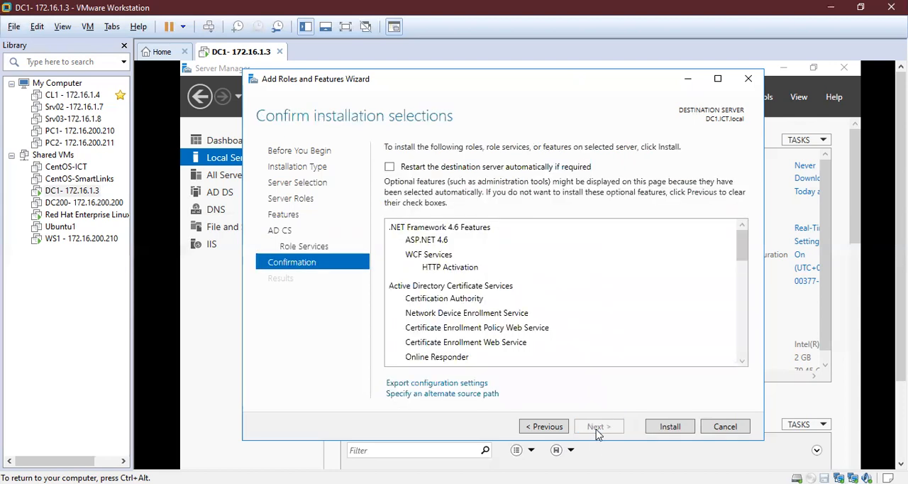
- Allow the destination server to restart automatically if required and start installing the selected certificate roles
left_click(445, 170)
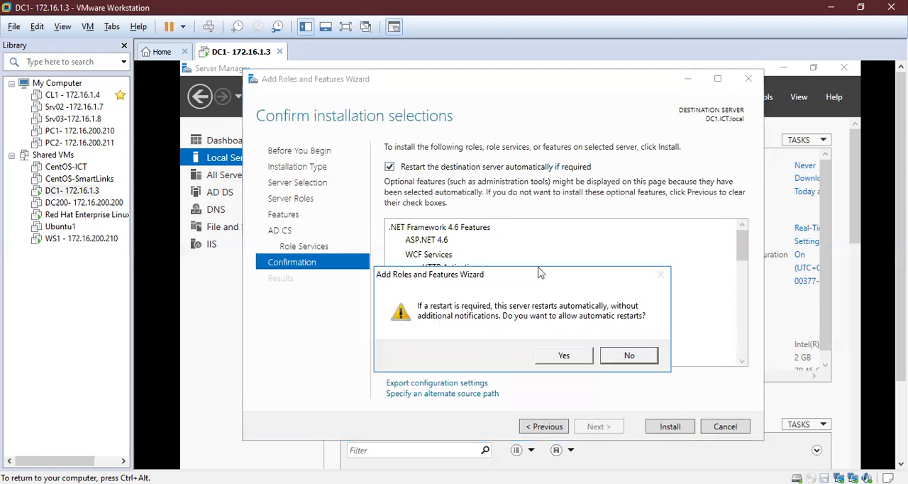
left_click(570, 357)
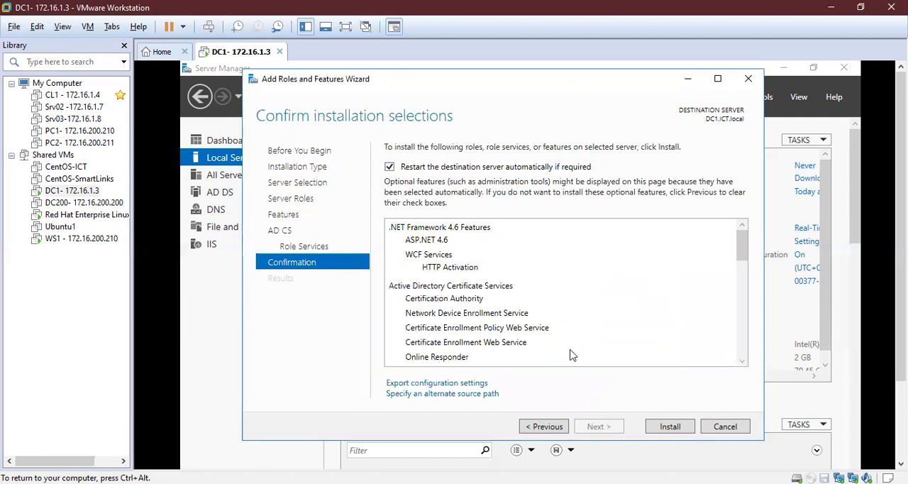
left_click(660, 426)
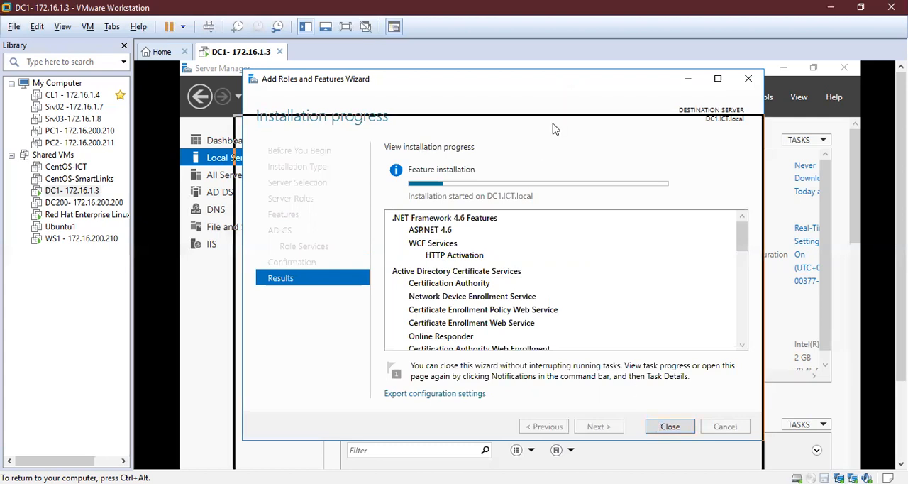
left_click_drag(613, 323, 575, 108)
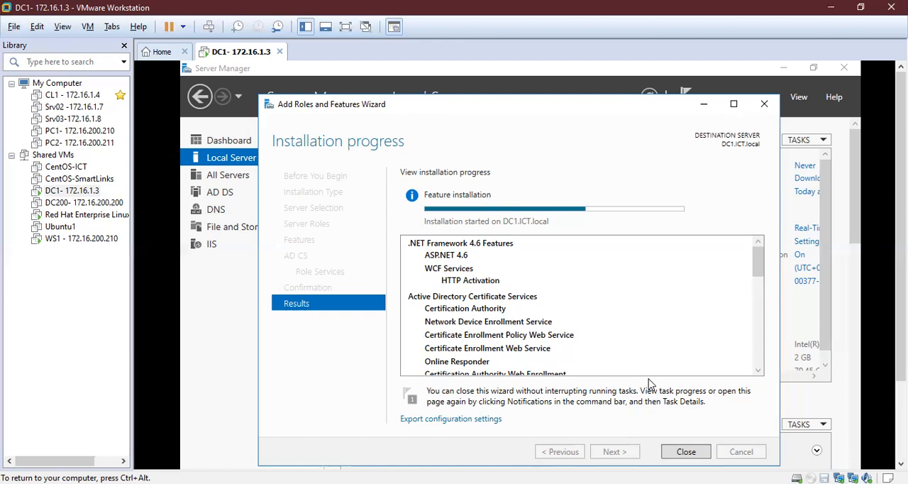
- Switch to Internet Information Services (IIS) Manager on DC1 while the role installation runs
key("ctrl+alt")
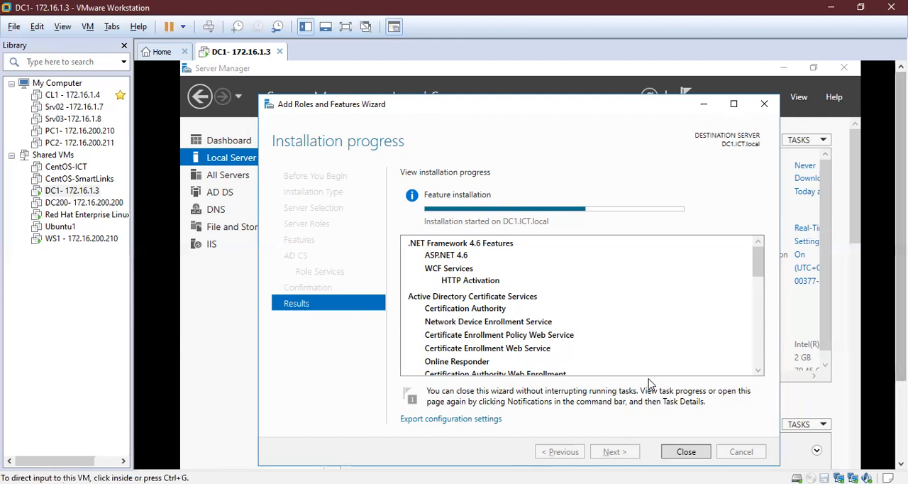
left_click_drag(901, 247, 901, 324)
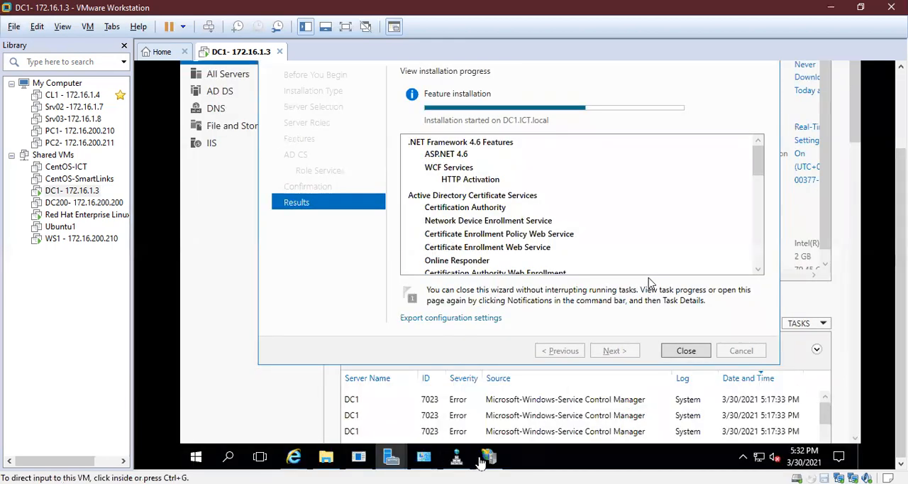
left_click(493, 457)
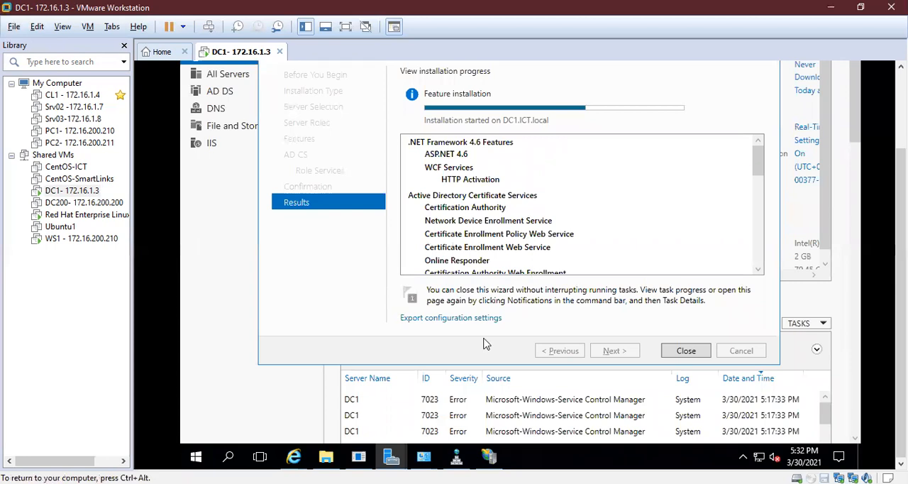
left_click(493, 459)
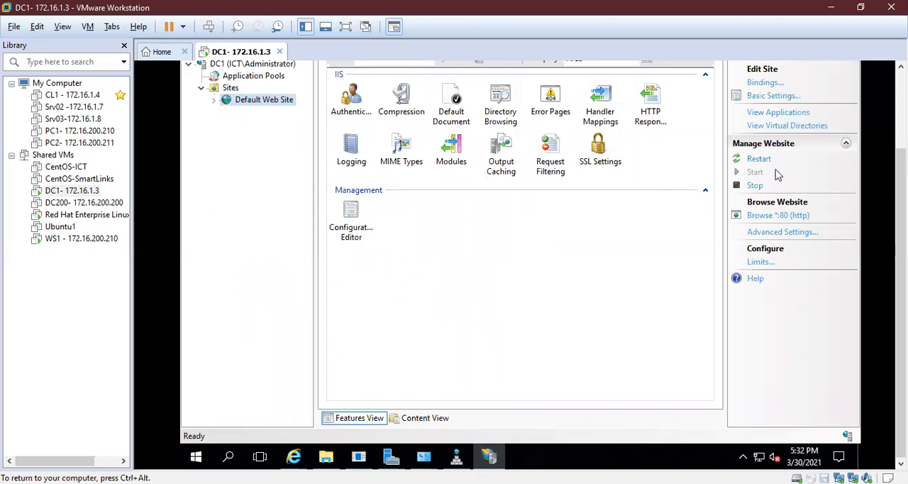
key("ctrl+alt")
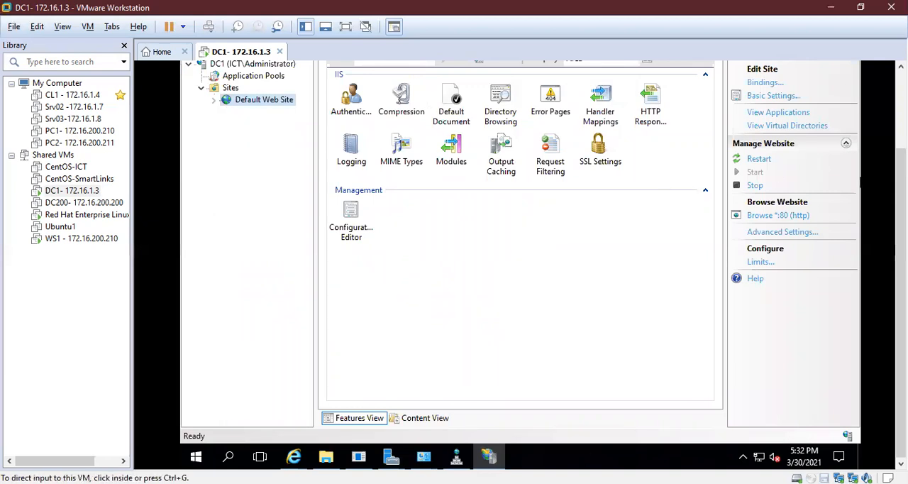
left_click_drag(901, 195, 901, 146)
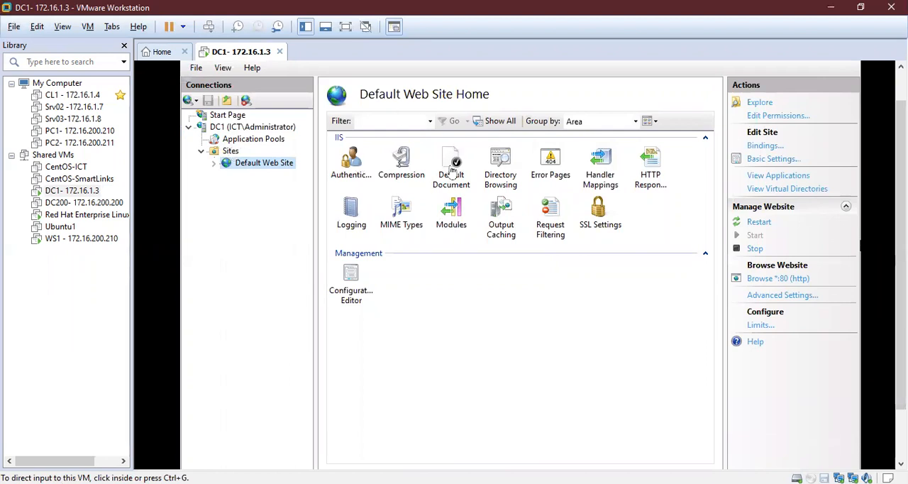
- Refresh the DC1 server connection and select its Server Certificates feature
left_click(253, 131)
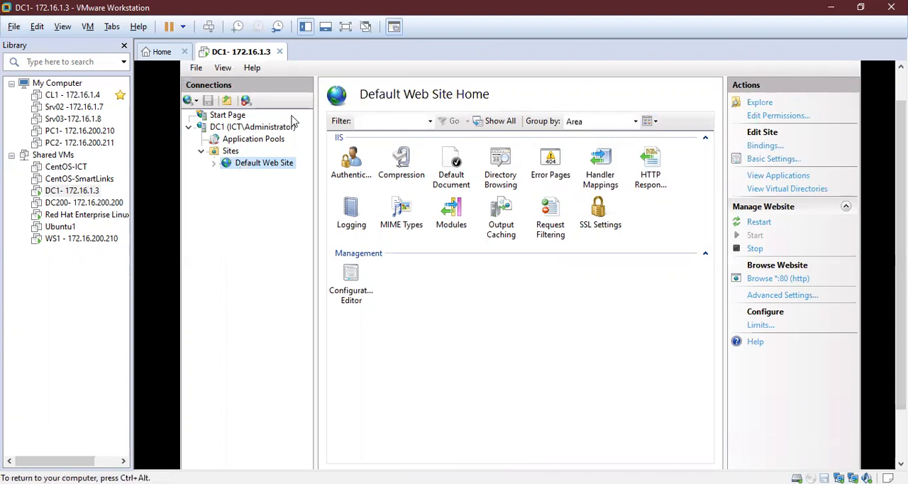
left_click(242, 129)
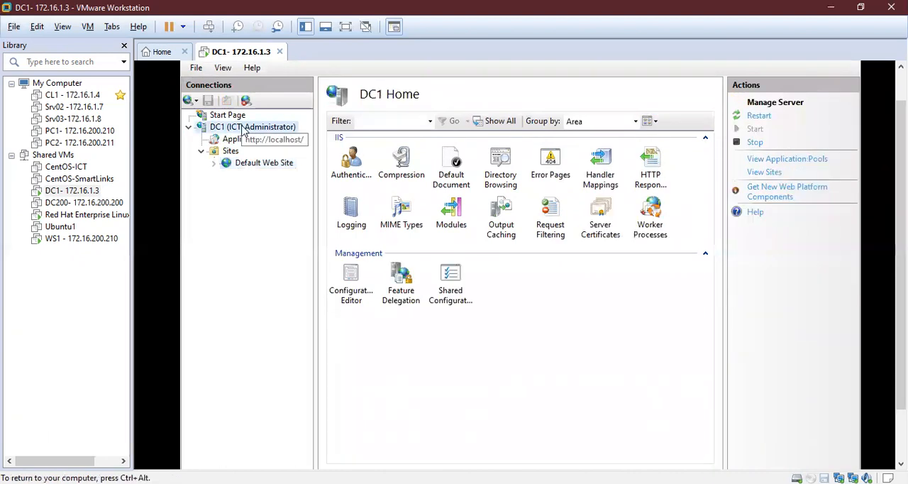
double_click(243, 130)
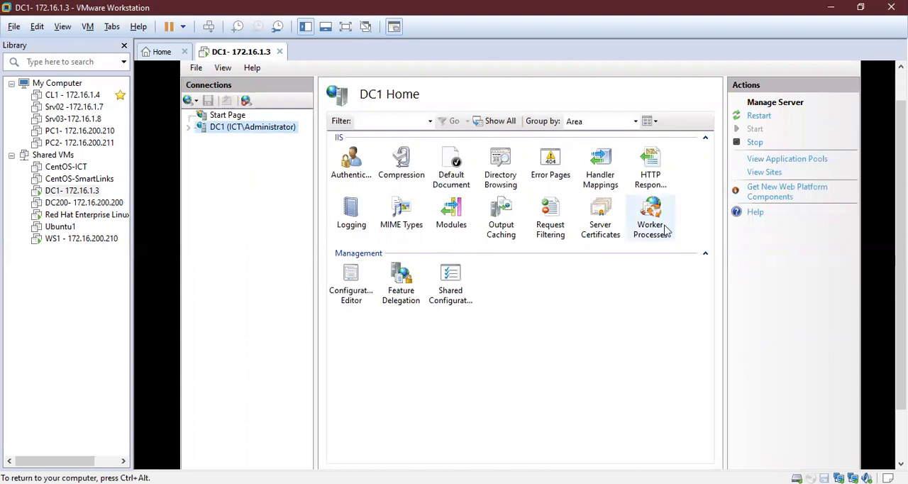
right_click(234, 133)
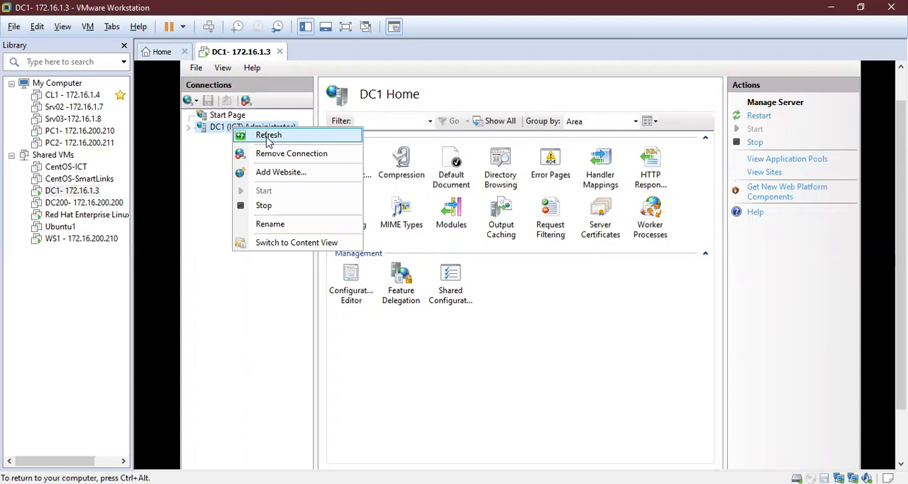
left_click(269, 136)
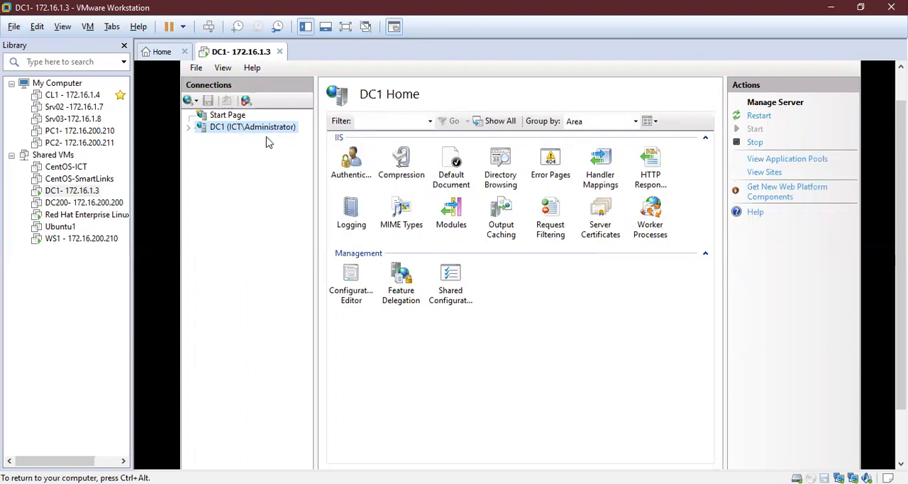
left_click(601, 228)
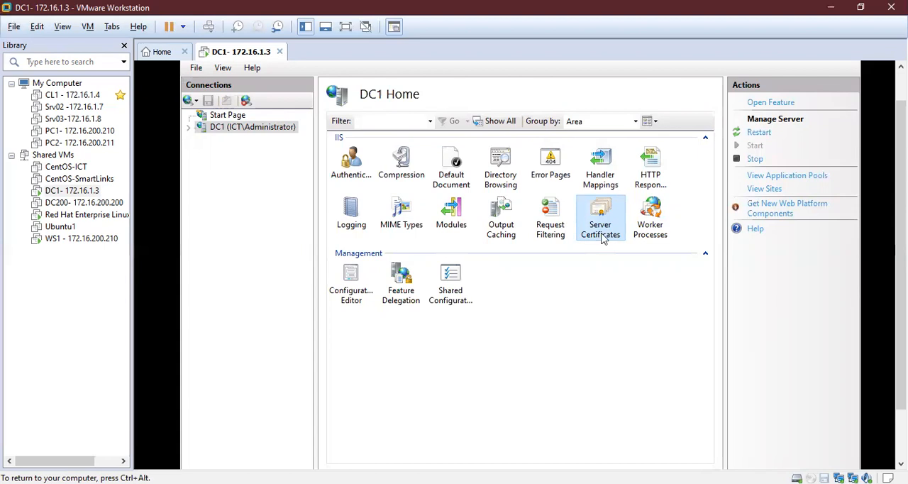
- Examine the type, IP address and port of the http binding on DC1's Default Web Site without changing it
left_click(190, 129)
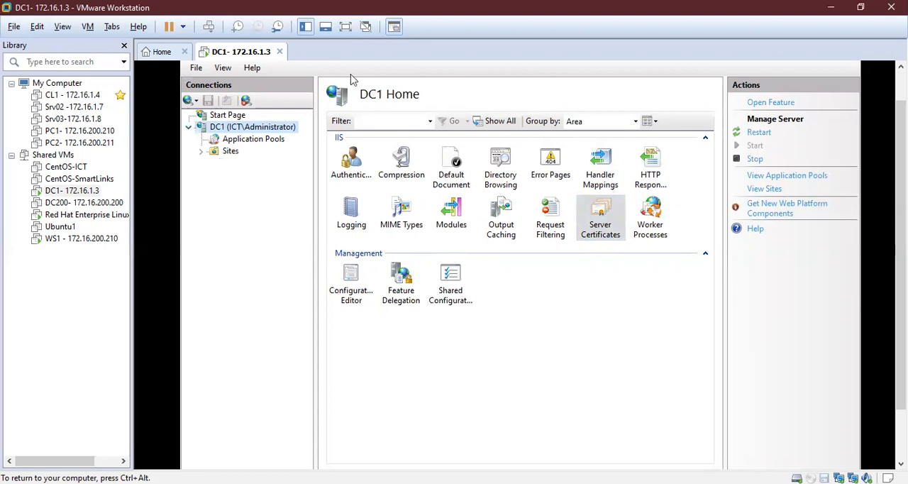
left_click(233, 153)
left_click(202, 153)
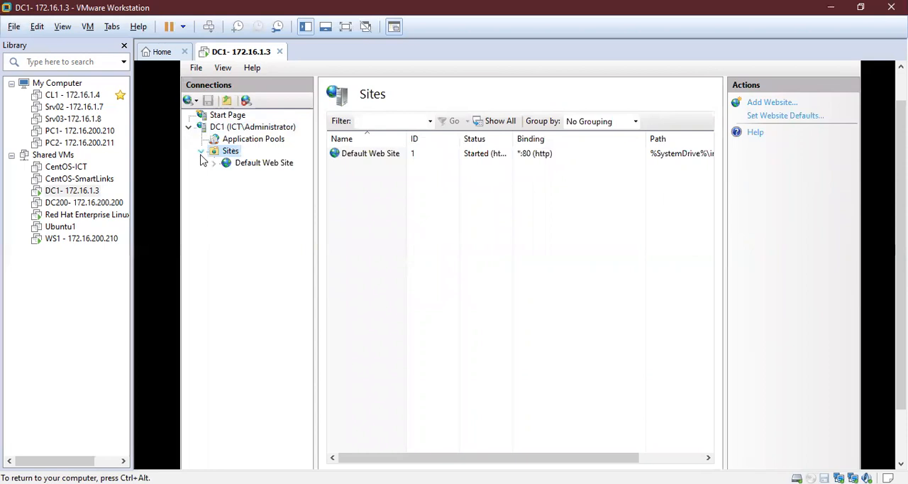
left_click(257, 165)
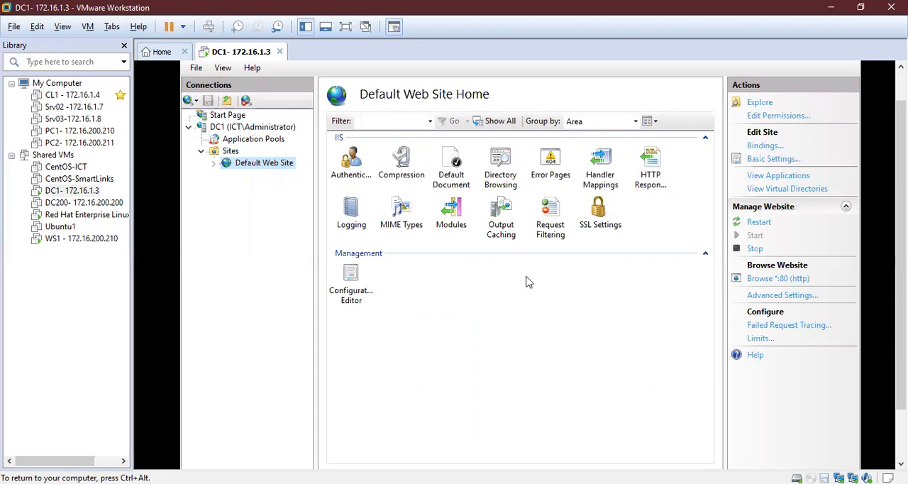
left_click(760, 146)
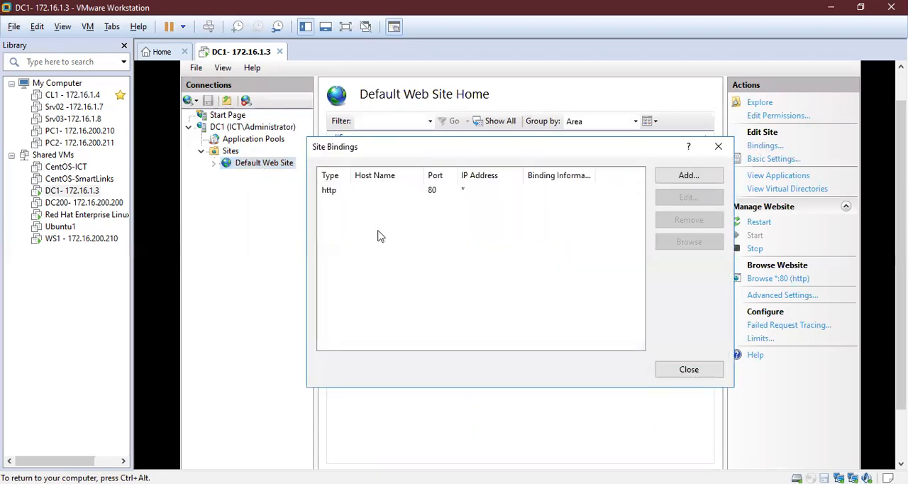
left_click(409, 198)
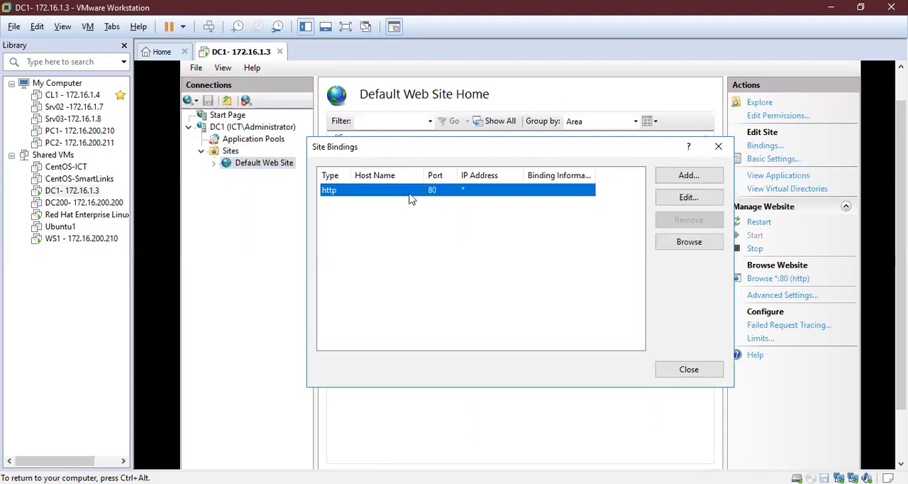
left_click(674, 201)
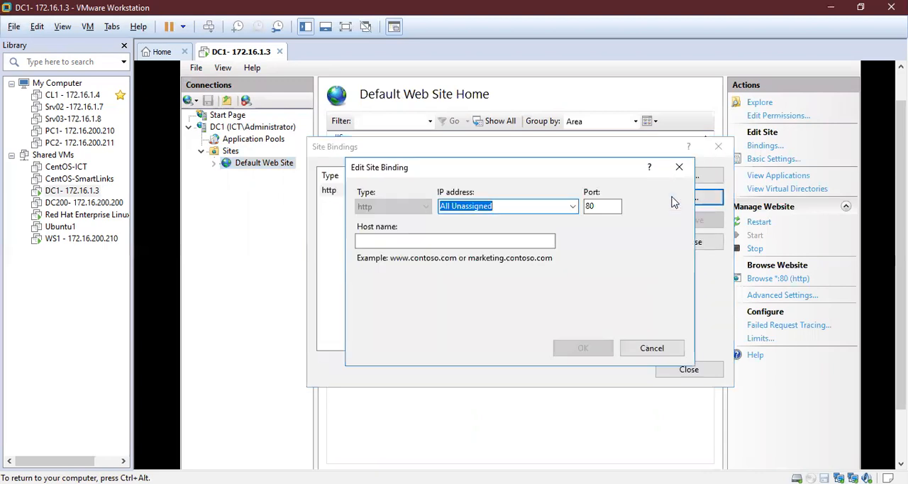
left_click(599, 205)
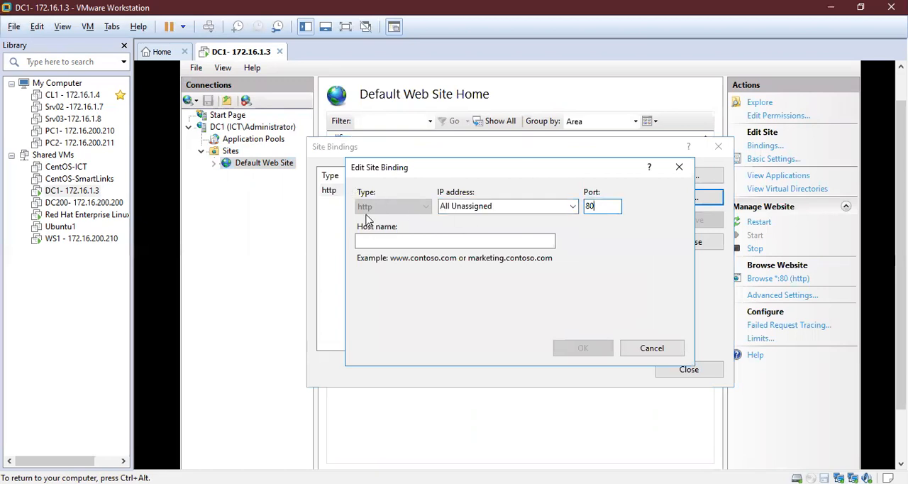
left_click(521, 210)
left_click(677, 170)
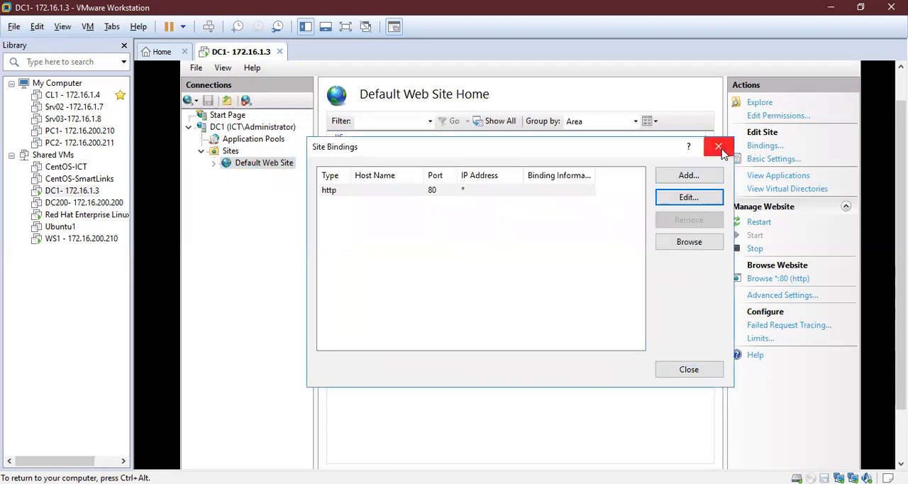
left_click(718, 147)
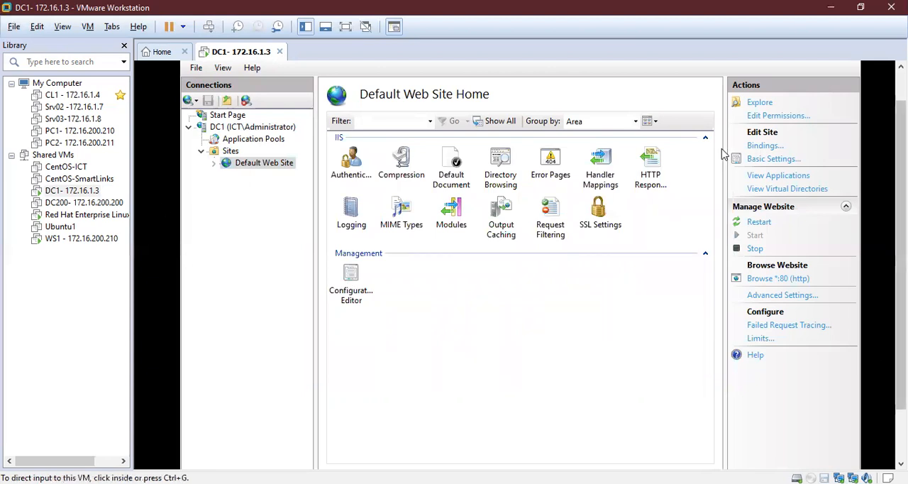
- Return to the Add Roles and Features Wizard in Server Manager and start configuring Active Directory Certificate Services on the destination server
left_click_drag(900, 220, 901, 273)
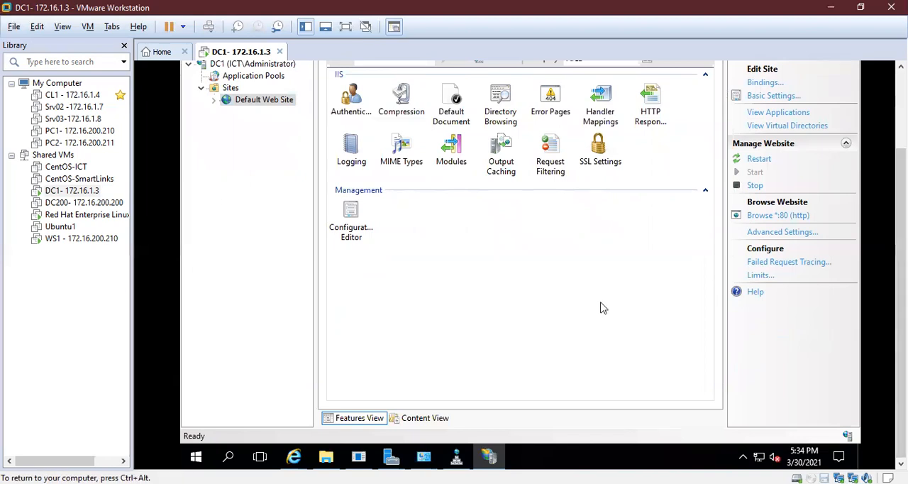
left_click(489, 458)
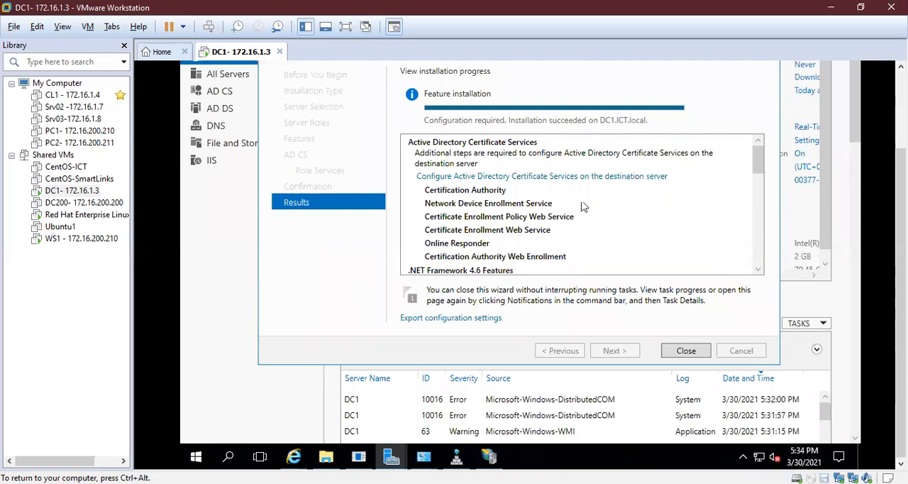
key("ctrl+alt")
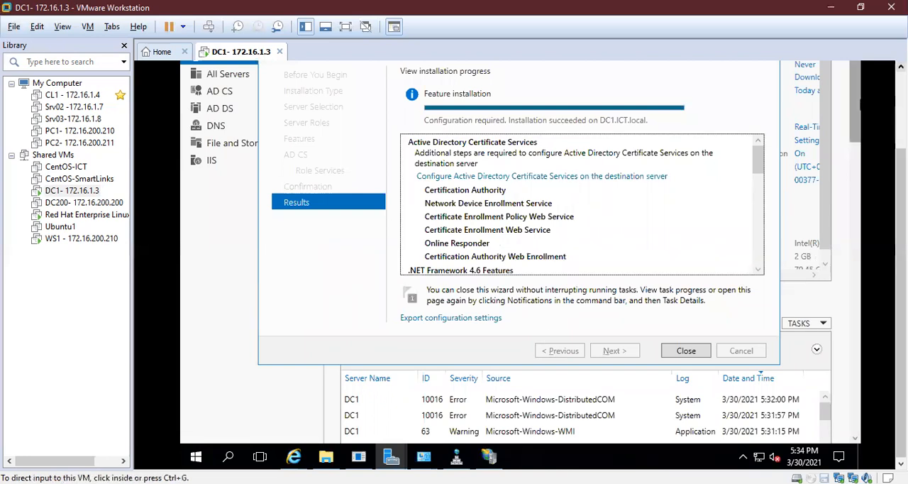
left_click(901, 66)
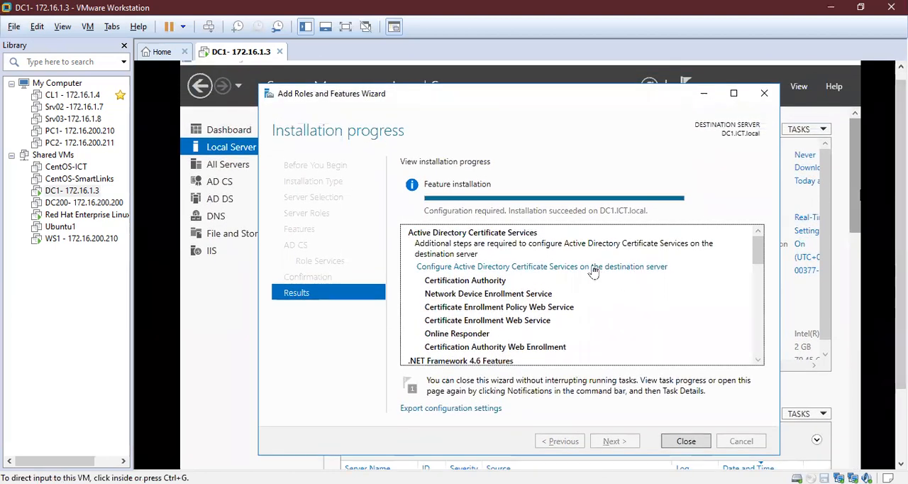
left_click(465, 272)
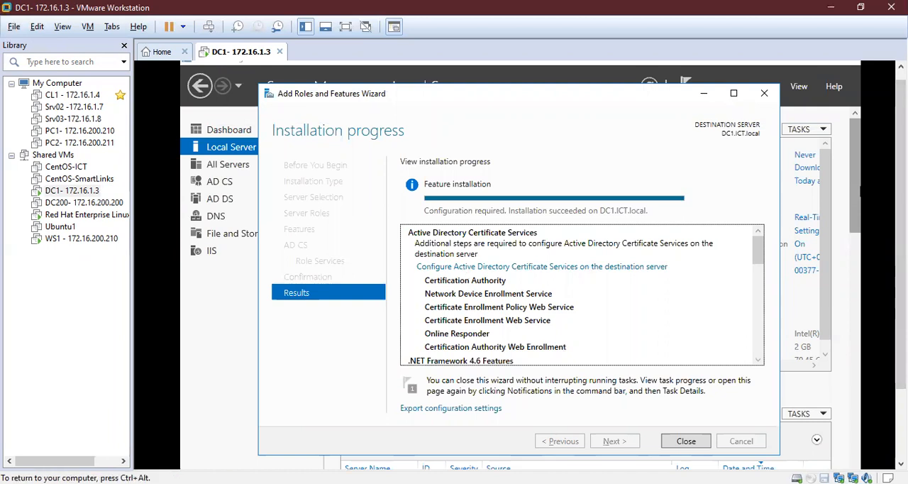
left_click(586, 268)
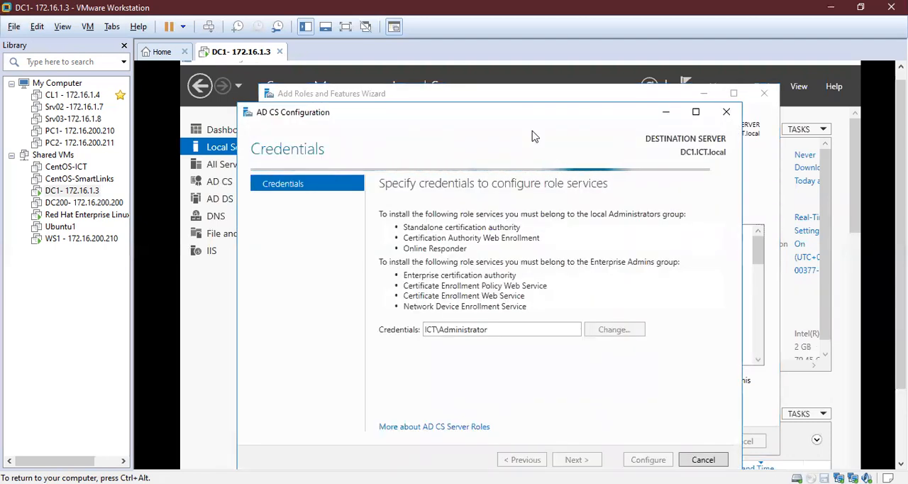
left_click_drag(498, 114, 493, 99)
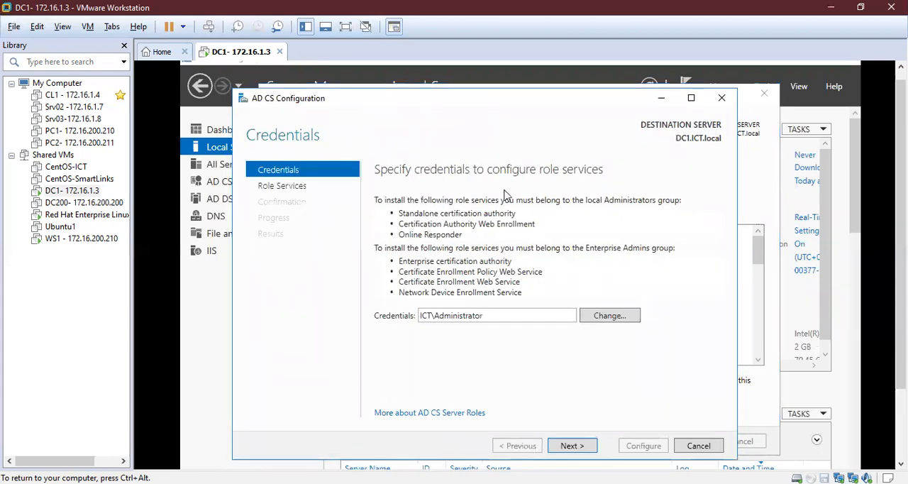
left_click(595, 317)
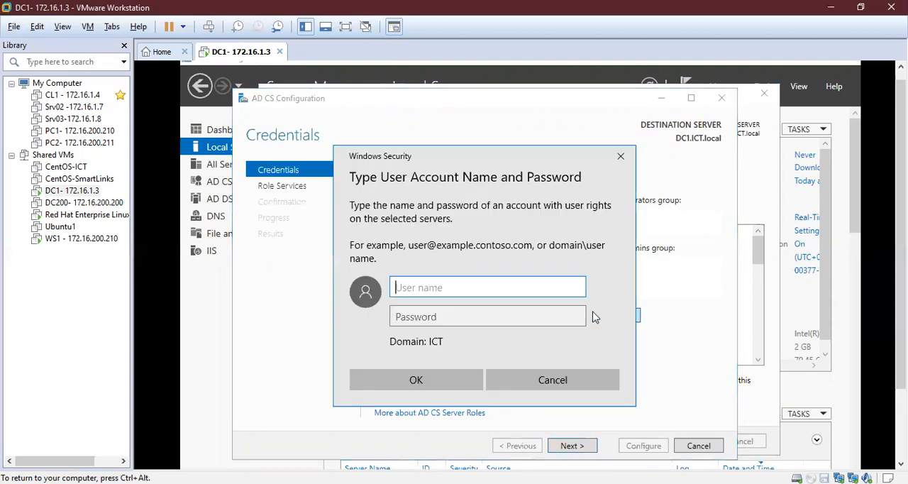
type("admini")
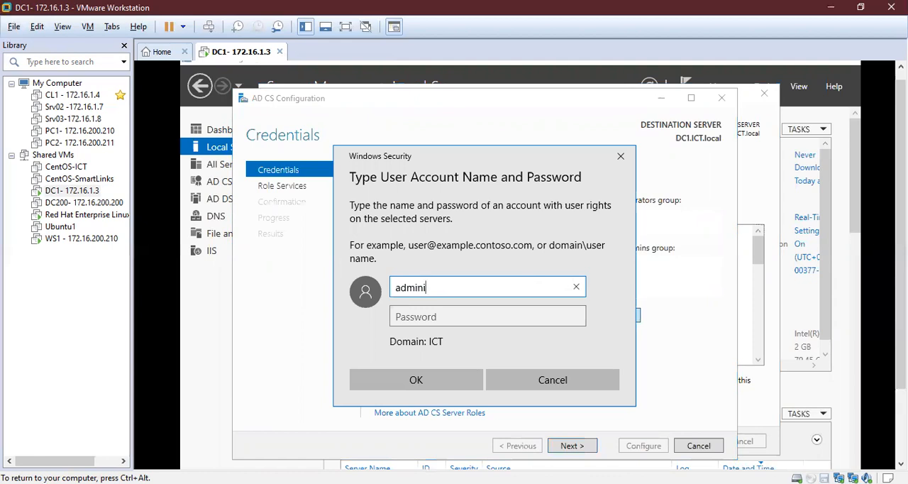
left_click(620, 159)
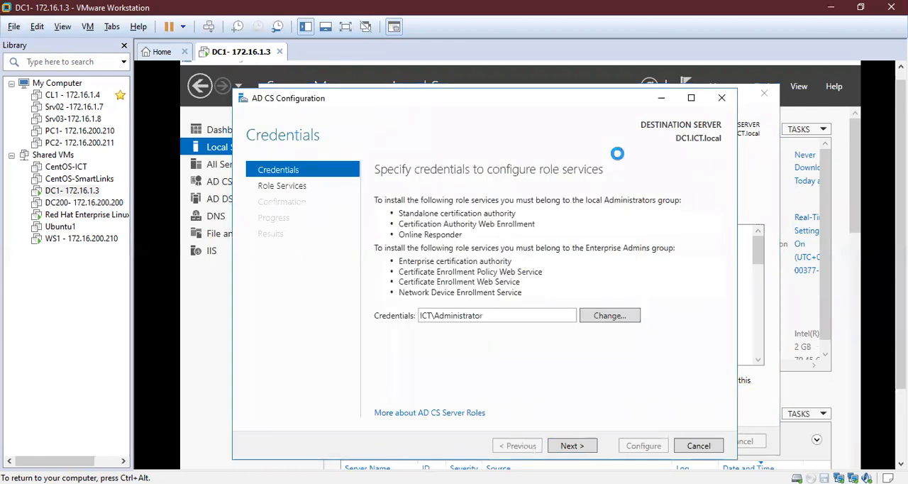
- Switch from AD CS Configuration back to Server Manager with the Add Roles and Features Wizard's installation results
key("ctrl+alt")
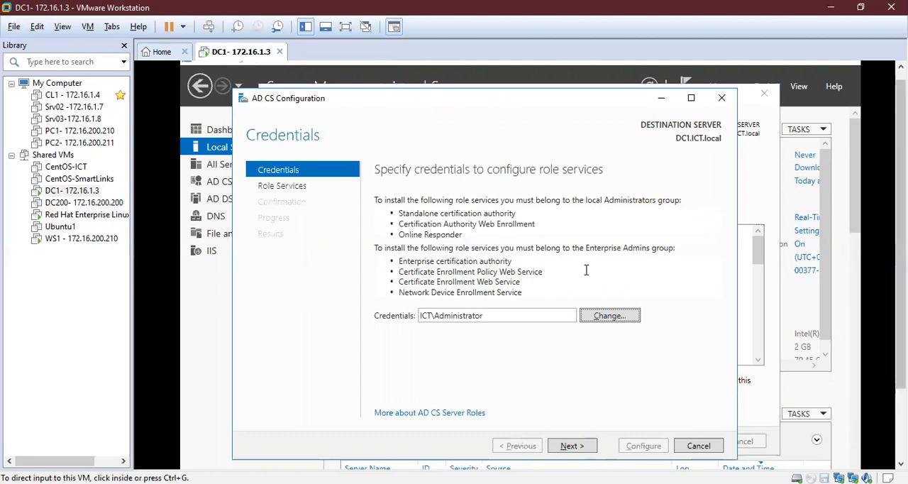
left_click_drag(901, 191, 901, 263)
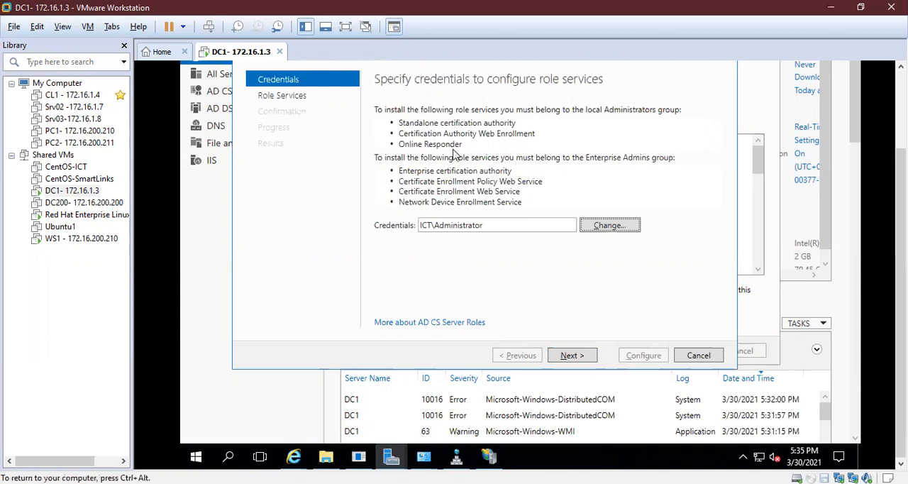
left_click(391, 458)
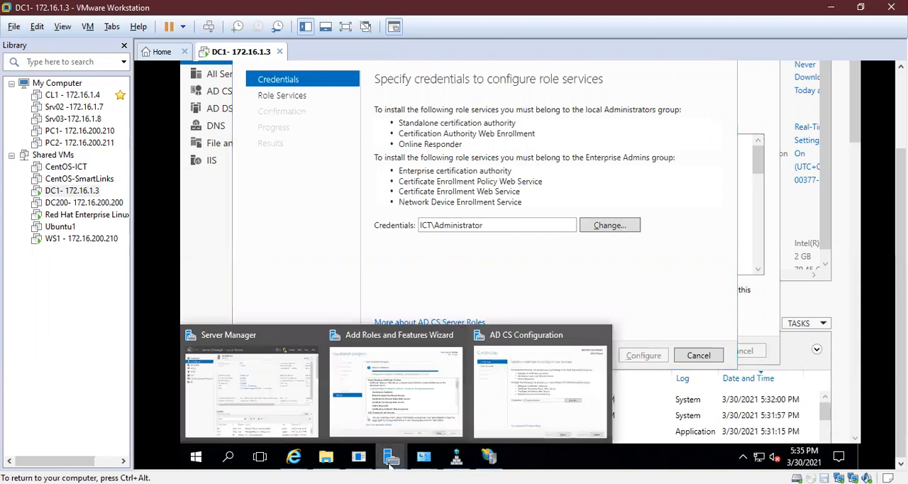
left_click(242, 379)
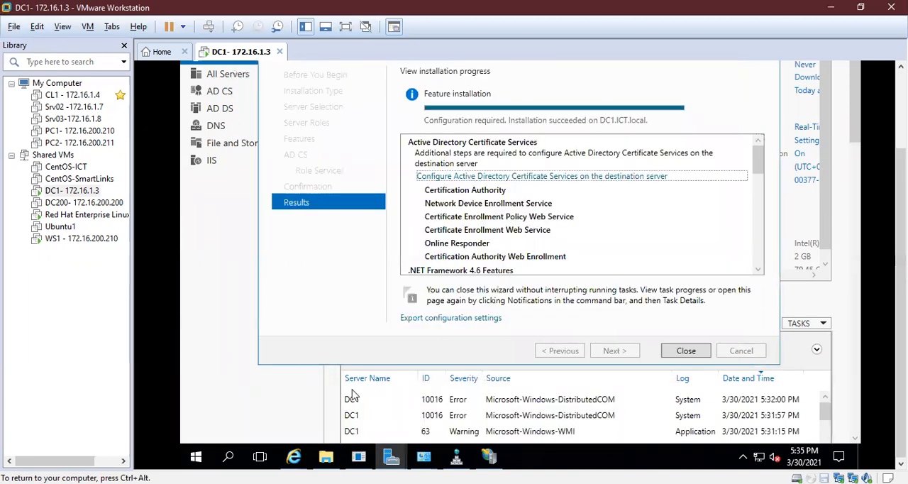
- Close the Add Roles and Features Wizard and launch a blank management console with mmc
left_click(685, 352)
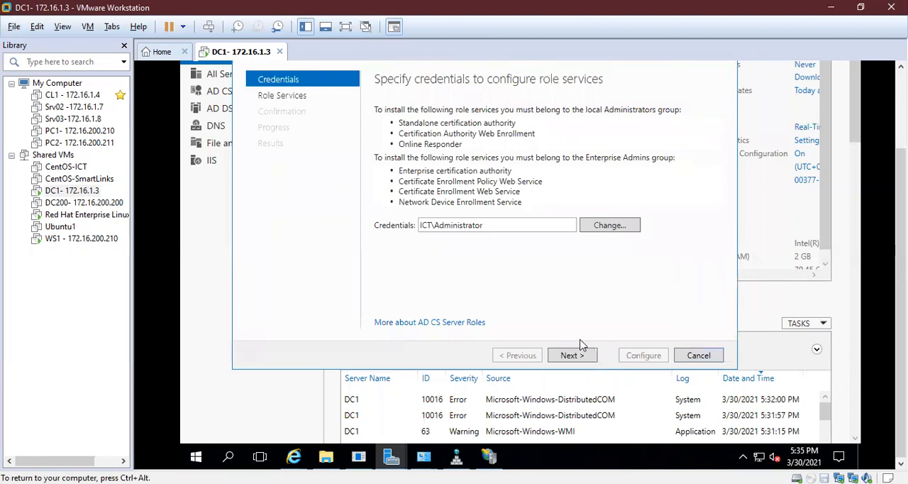
left_click(230, 457)
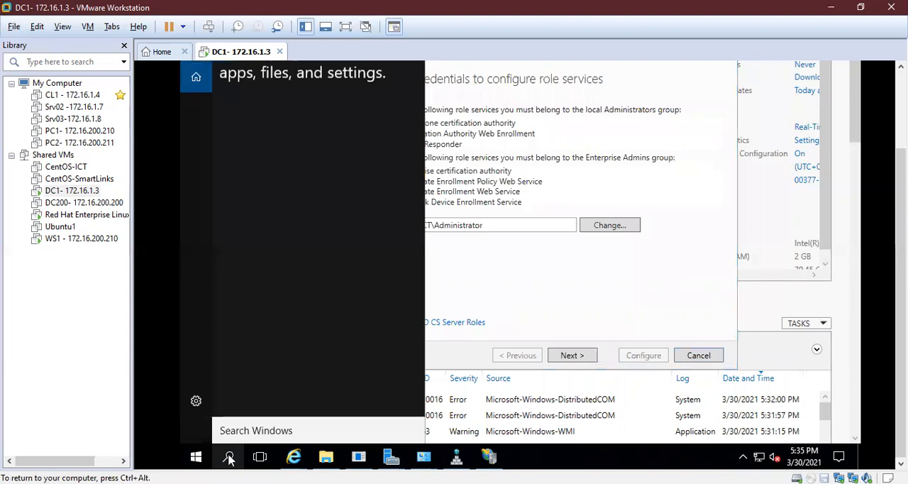
type("mmc")
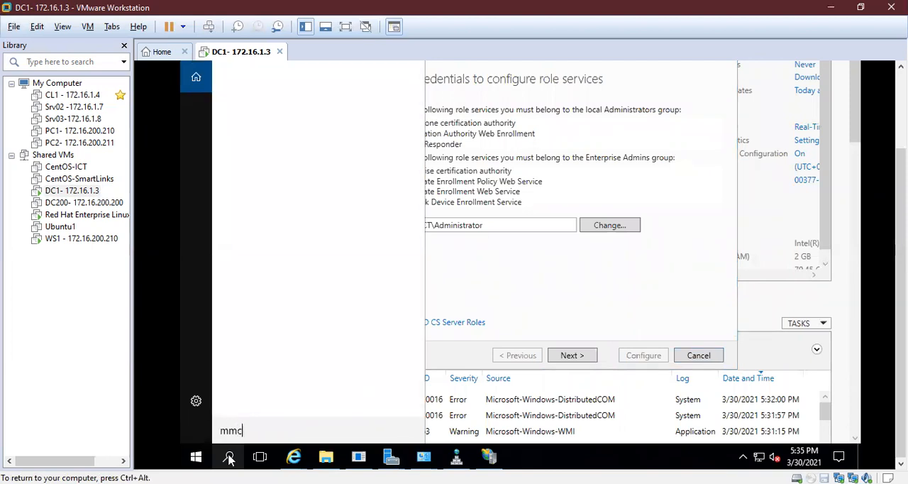
key("Return")
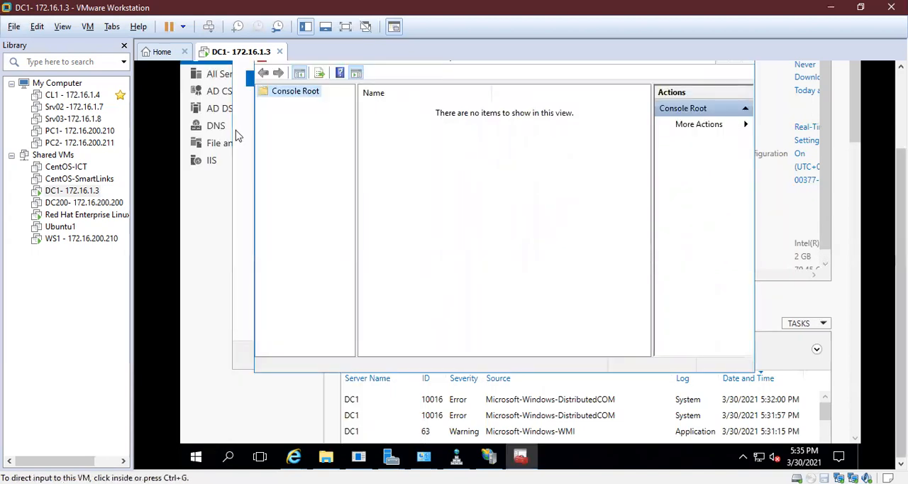
left_click_drag(901, 227, 901, 150)
left_click(380, 221)
left_click(238, 237)
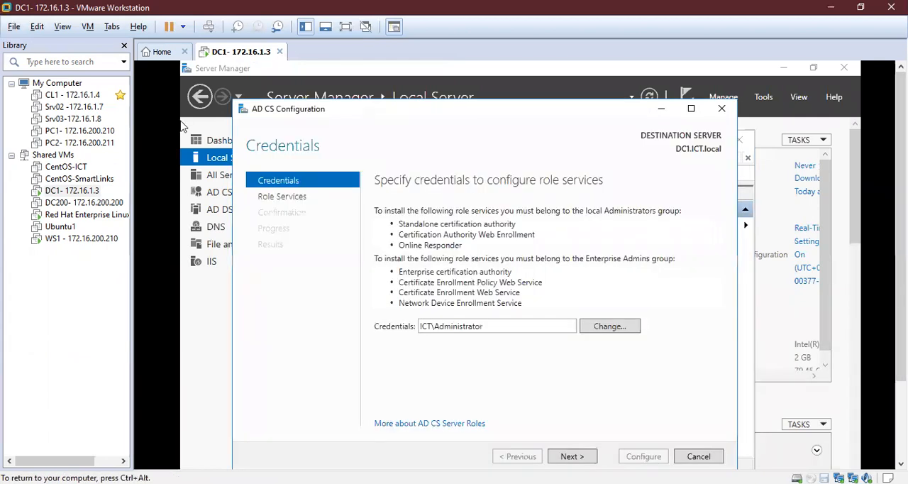
key("ctrl+alt")
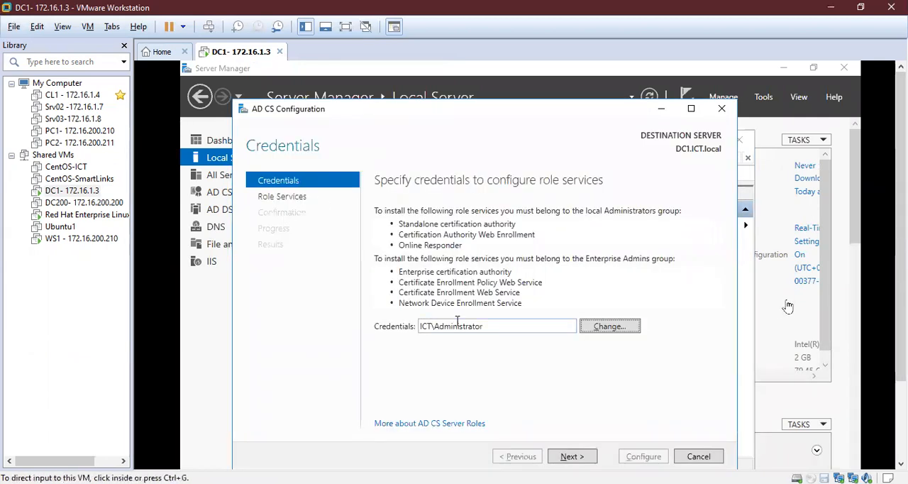
left_click_drag(901, 227, 901, 305)
left_click(222, 410)
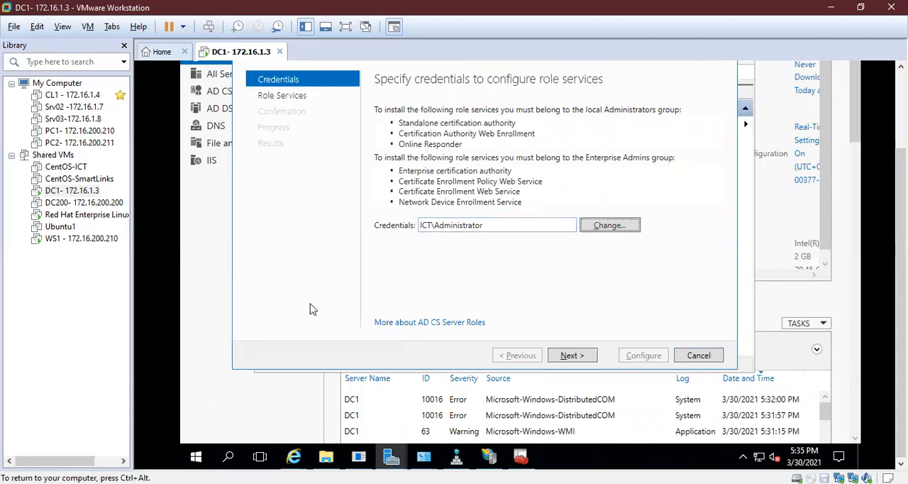
left_click(515, 460)
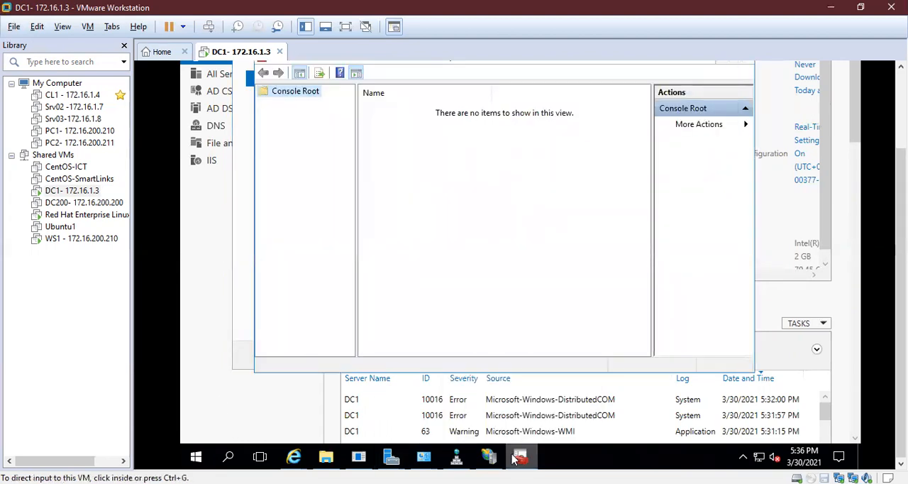
- Try to include Active Directory Users and Computers in the blank console's snap-ins
left_click_drag(902, 291, 901, 254)
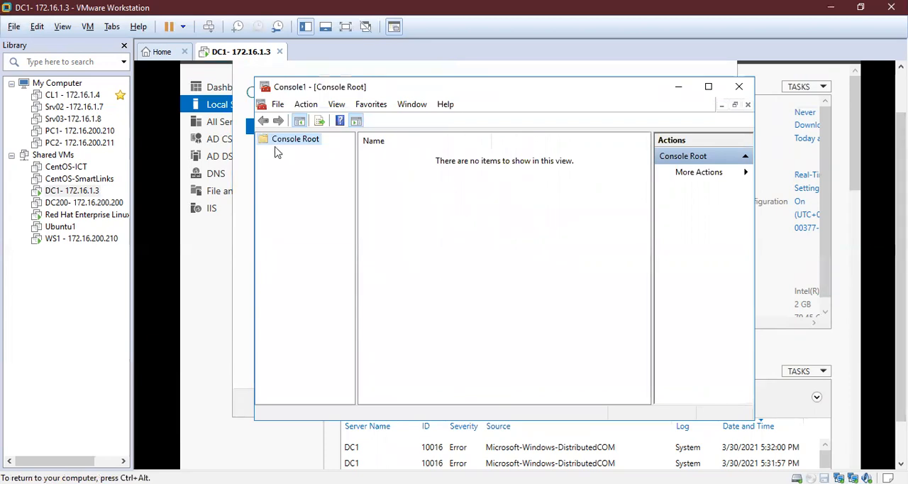
left_click(278, 105)
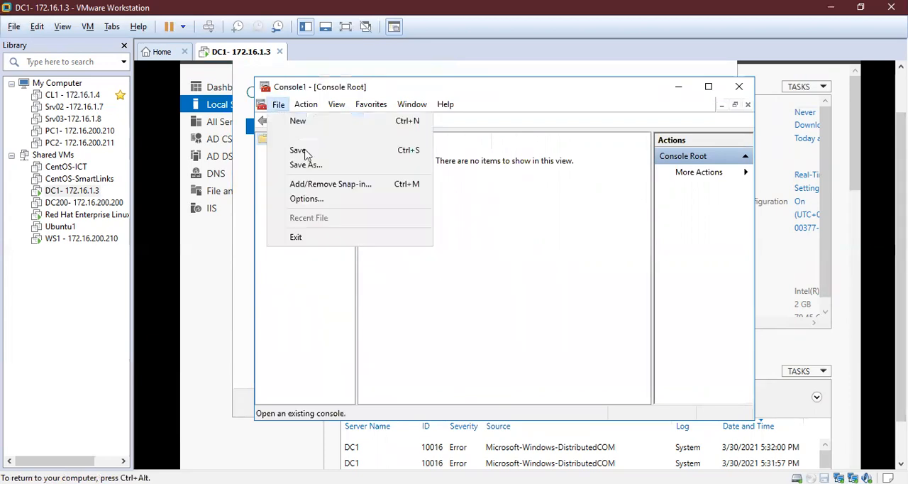
left_click(319, 184)
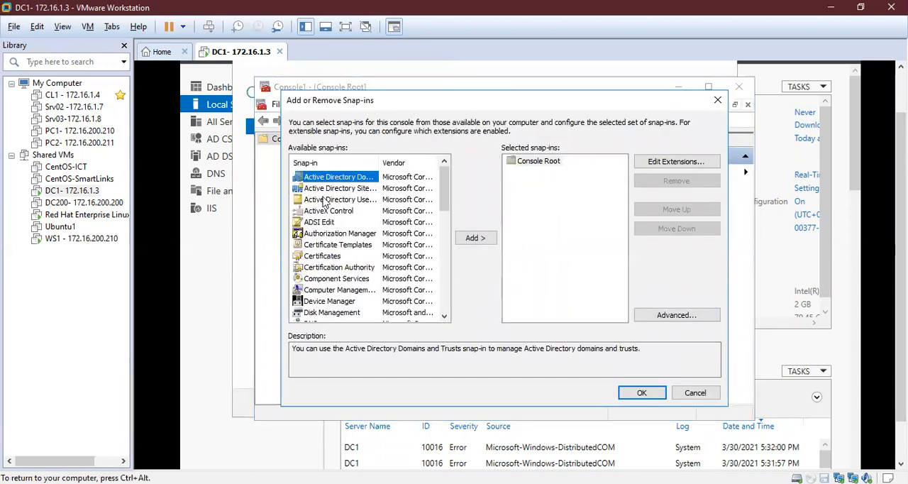
left_click(323, 201)
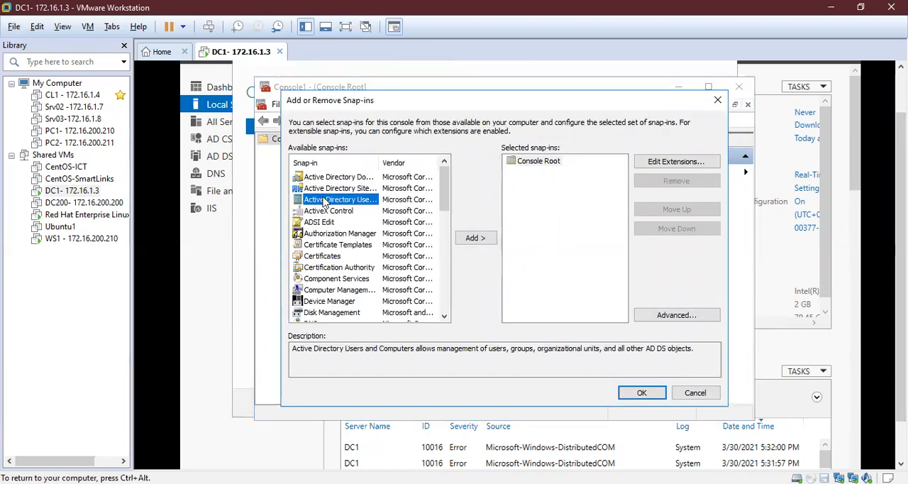
left_click(627, 398)
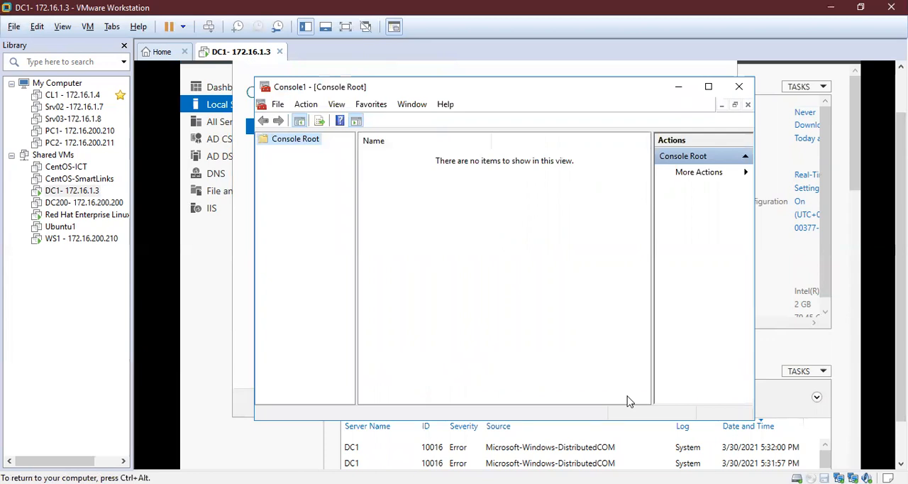
key("ctrl+alt")
left_click(276, 147)
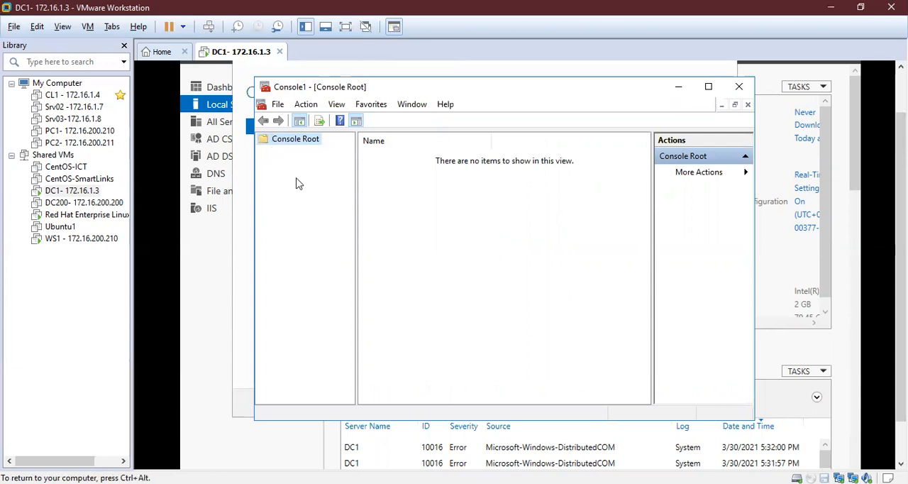
left_click(276, 140)
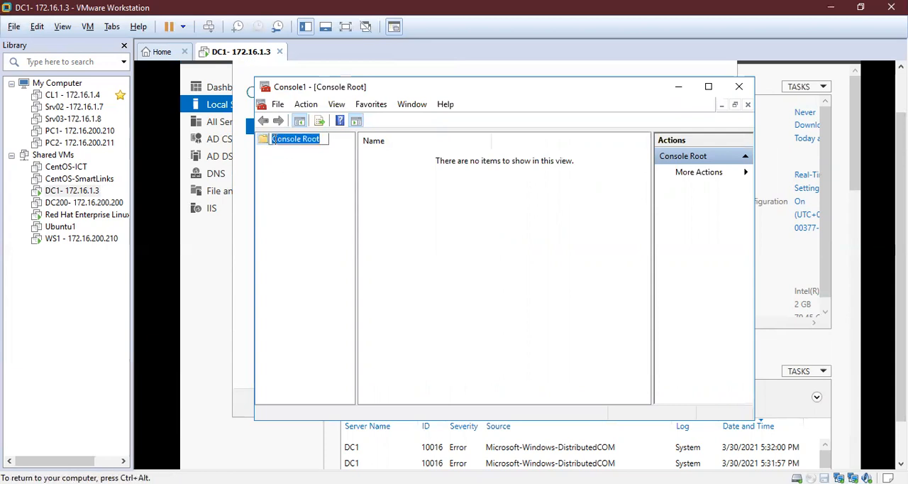
- Add the Active Directory Users and Computers snap-in to the Console Root
left_click(281, 106)
left_click(323, 183)
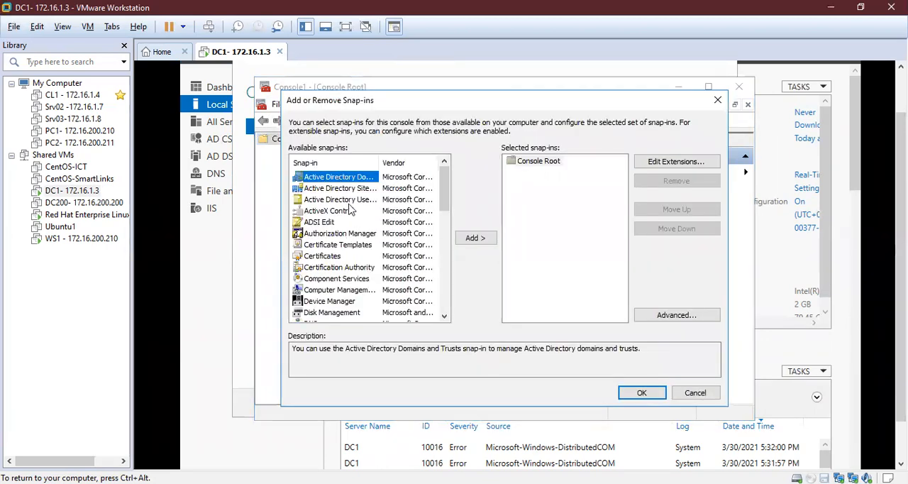
left_click(342, 200)
left_click(488, 244)
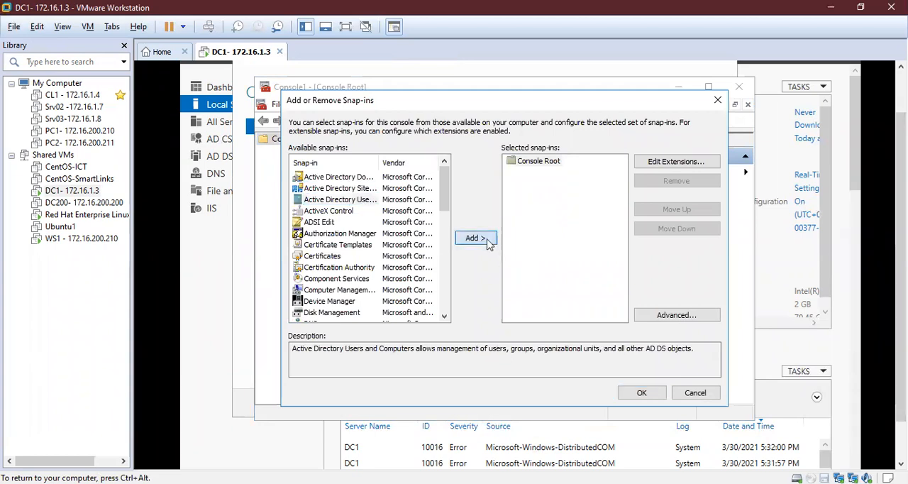
left_click(638, 399)
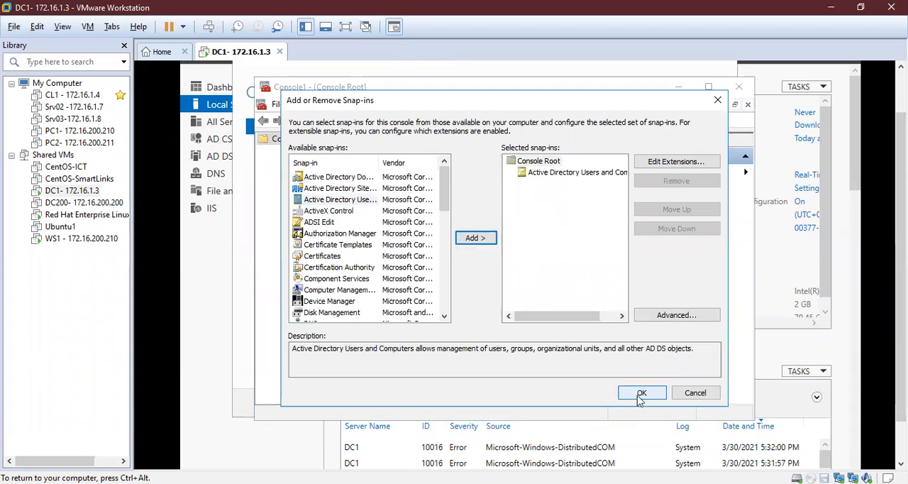
left_click(639, 400)
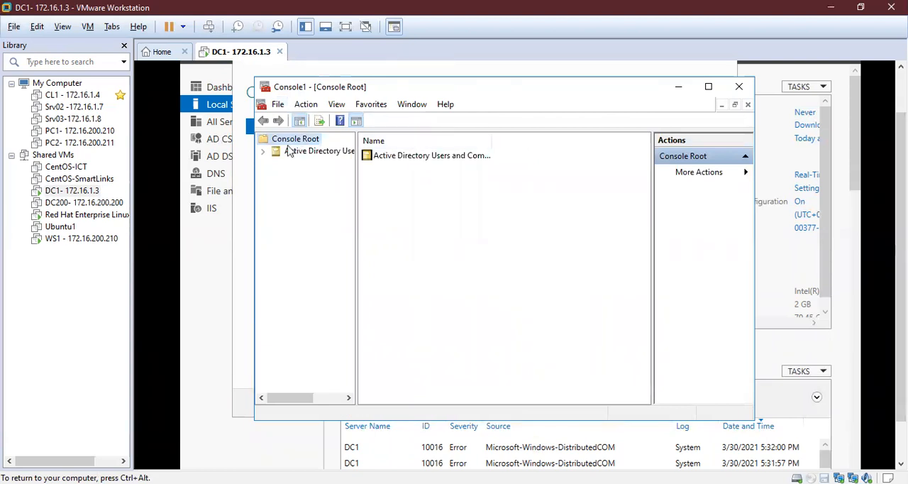
- Expand the ICT.local domain and open the properties of the Administrator account in its Users container
left_click(263, 152)
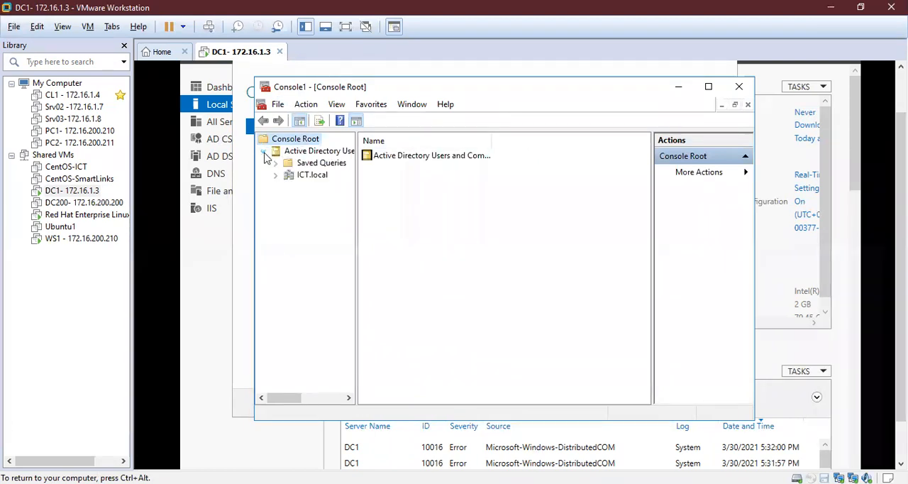
left_click(276, 176)
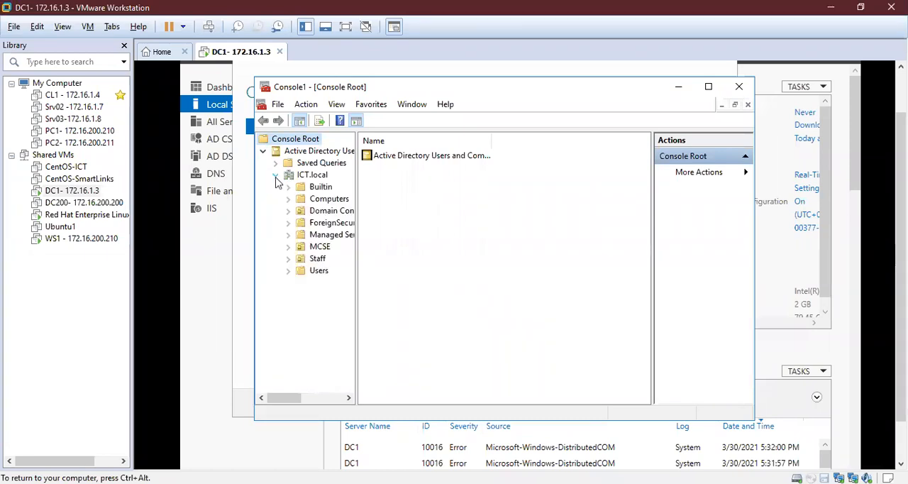
left_click(318, 270)
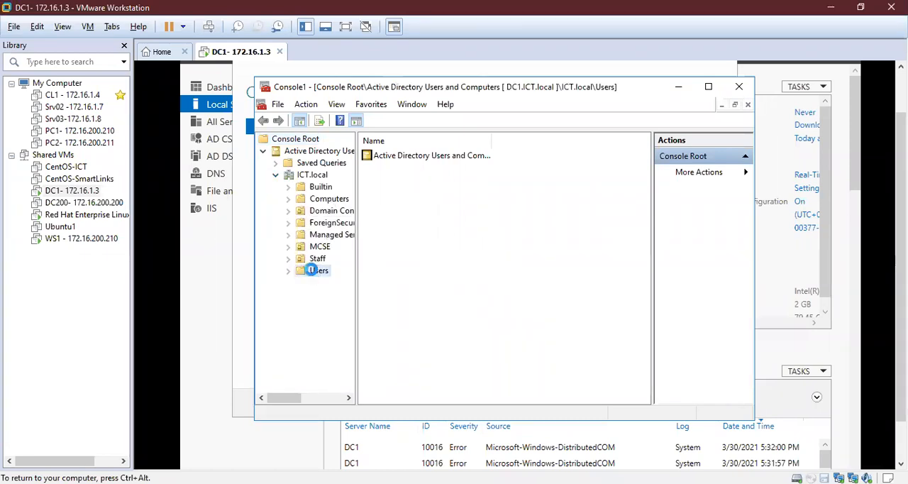
double_click(411, 159)
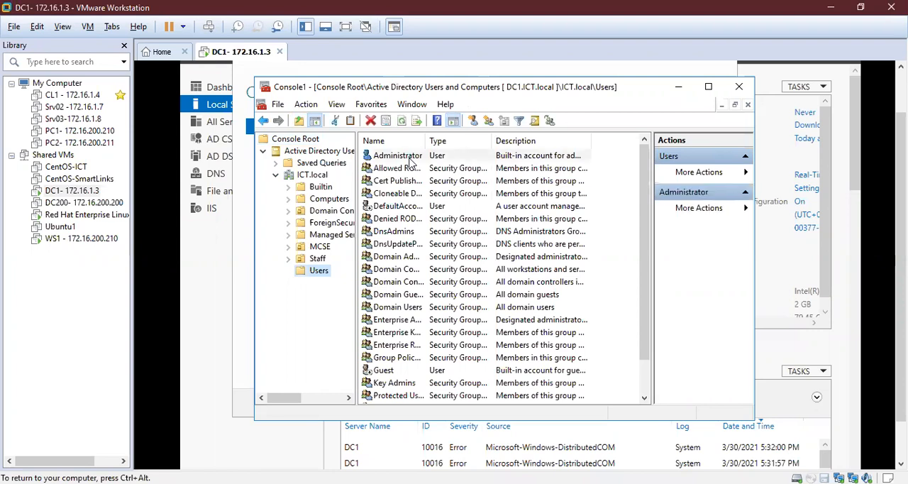
- Fill in the Administrator account's e-mail address in its general properties
left_click(481, 322)
type("administrato")
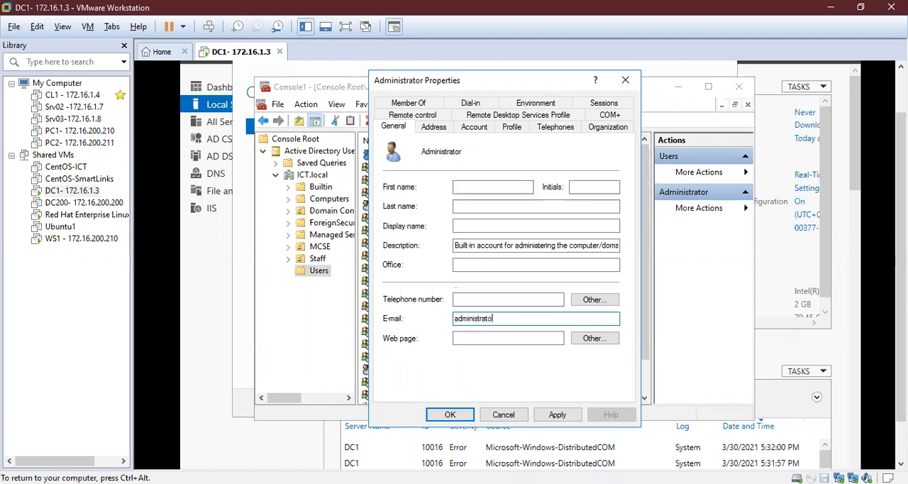
key("BackSpace")
key("BackSpace")
key("BackSpace")
key("BackSpace")
key("BackSpace")
key("BackSpace")
key("BackSpace")
key("BackSpace")
key("BackSpace")
key("BackSpace")
type("loca")
- Make the Administrator account a member of the IIS_IUSRS group, then apply the change and close its properties
left_click(423, 104)
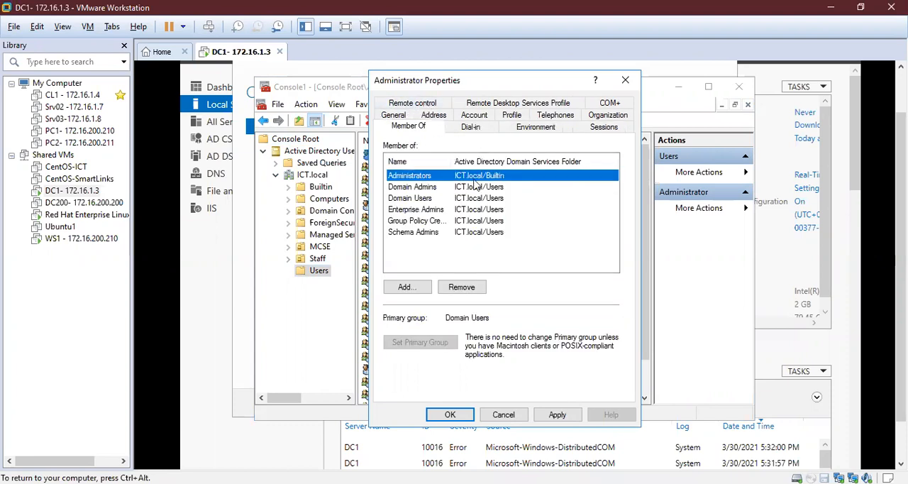
left_click(425, 188)
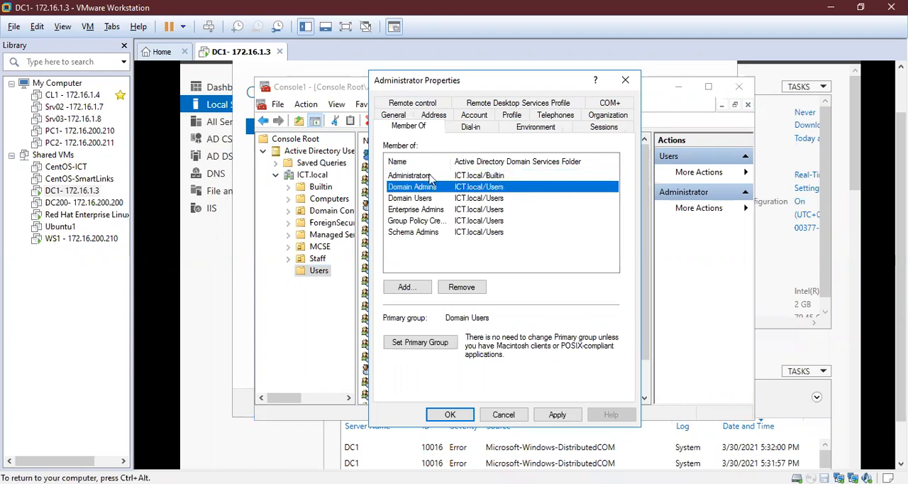
double_click(449, 162)
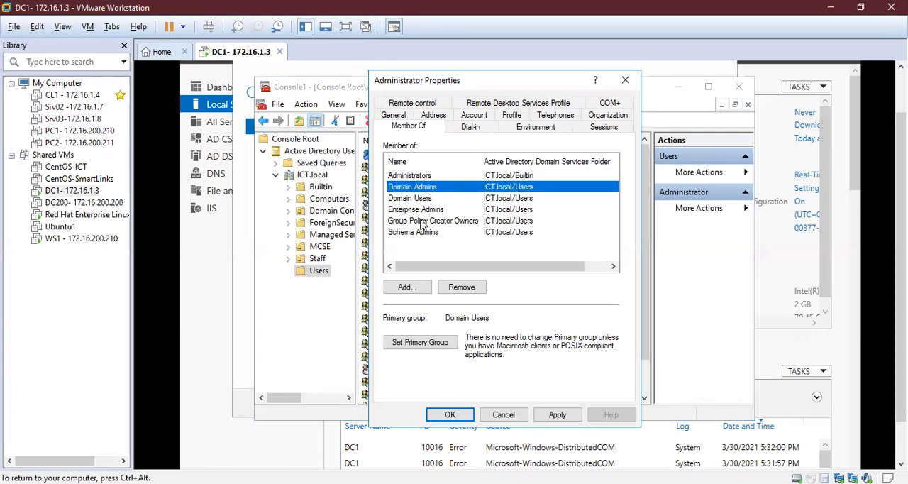
left_click(406, 291)
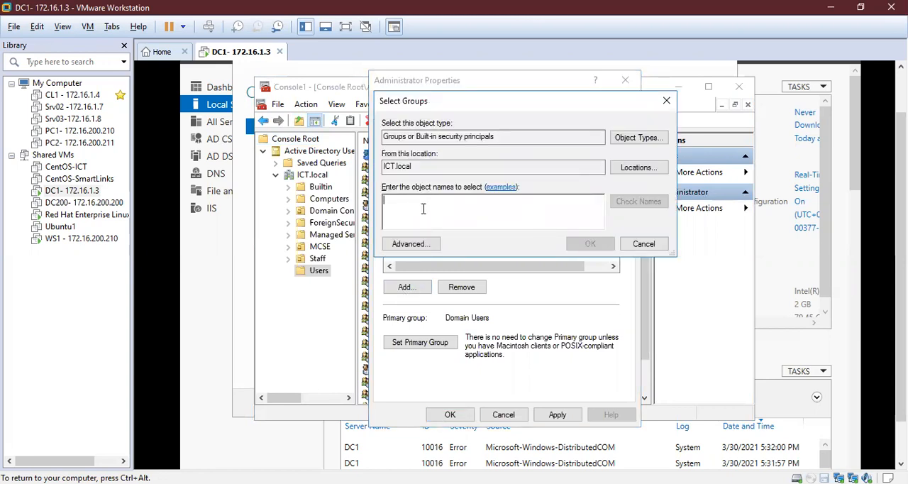
type("iis")
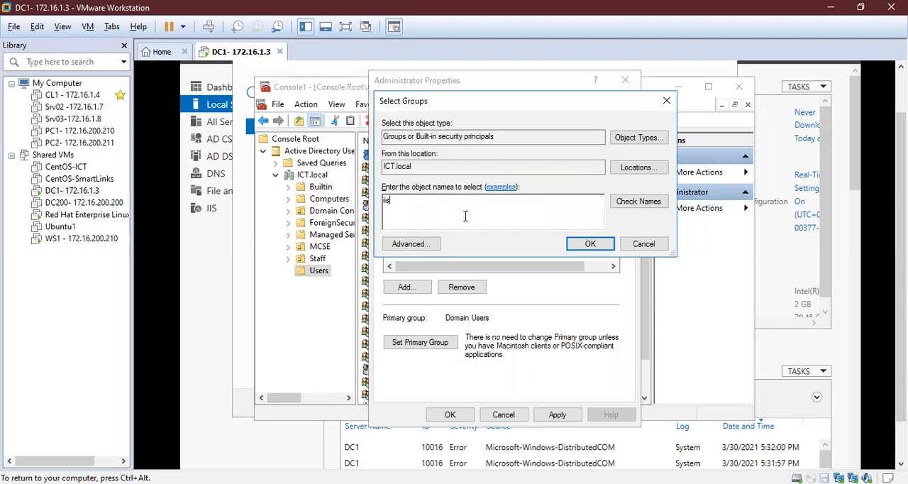
left_click(645, 204)
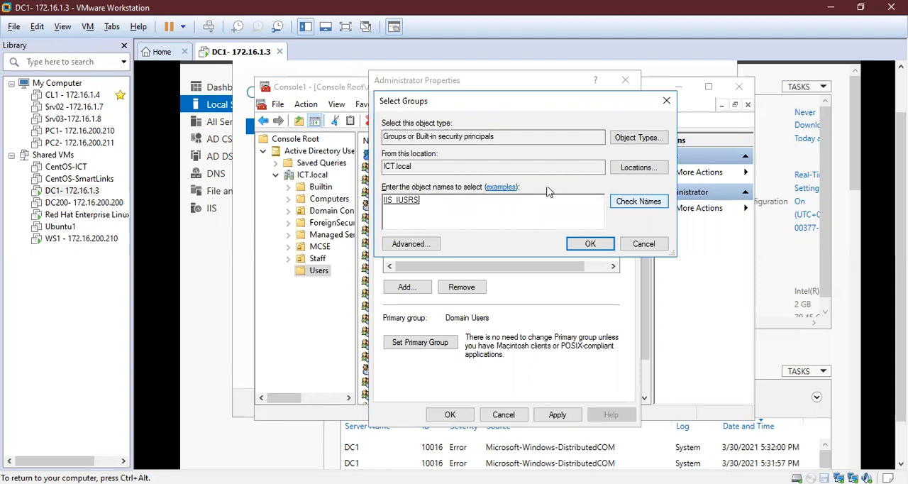
left_click(590, 245)
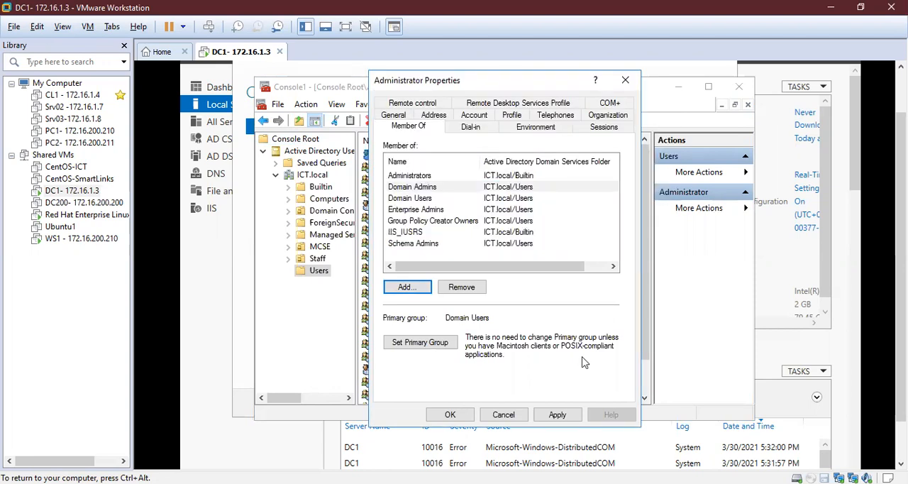
left_click(557, 421)
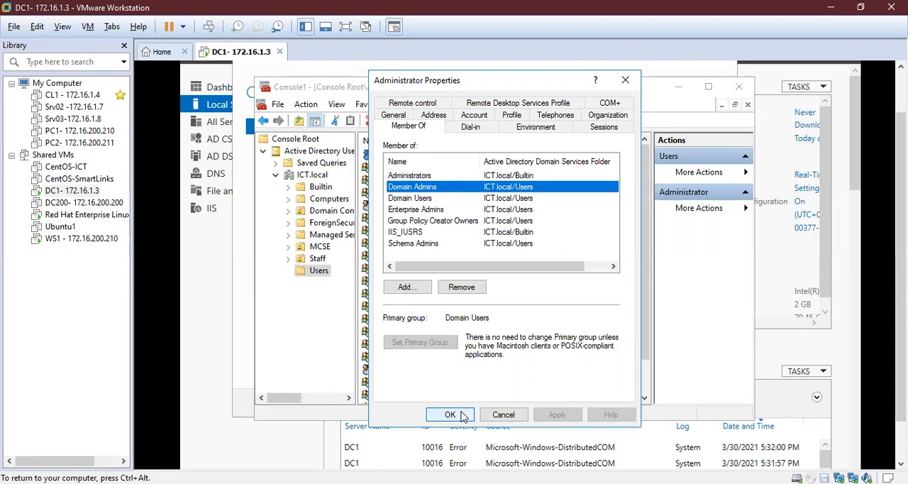
left_click(463, 417)
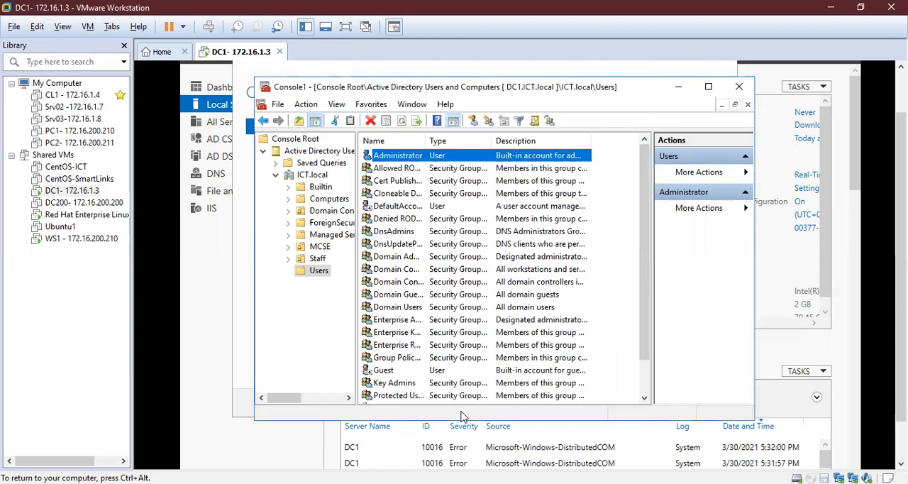
- Leave the management console and bring the AD CS Configuration wizard back to the front at its credentials page
left_click(296, 452)
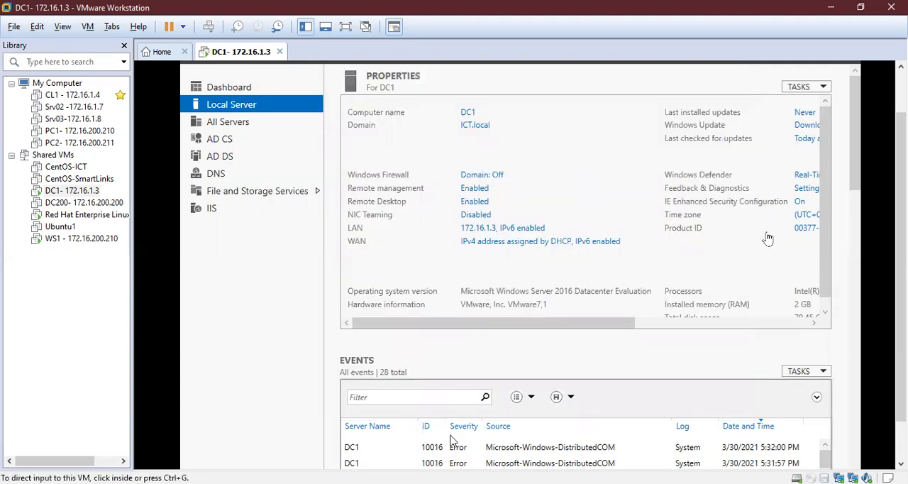
left_click_drag(900, 270, 901, 312)
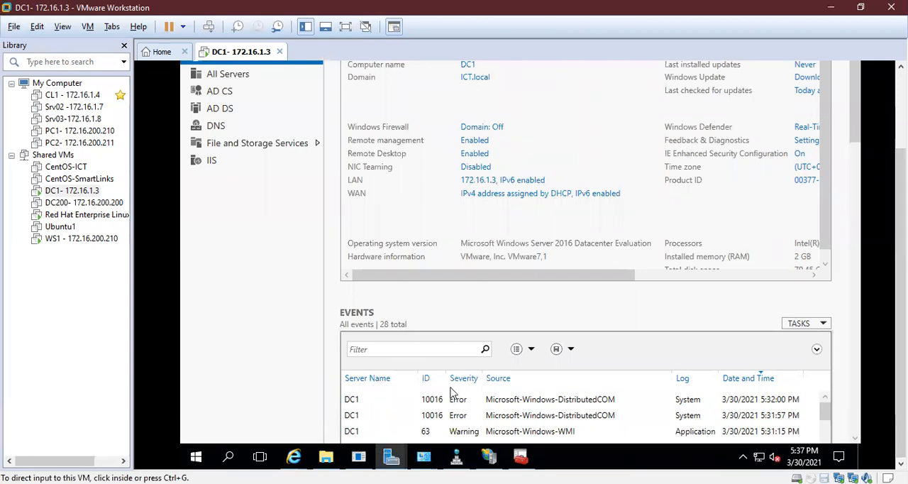
left_click(386, 457)
mouse_move(388, 459)
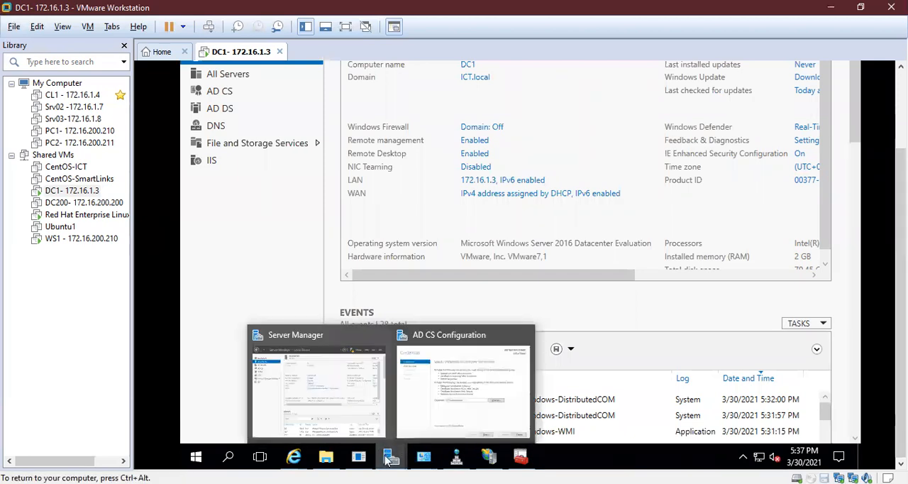
left_click(487, 381)
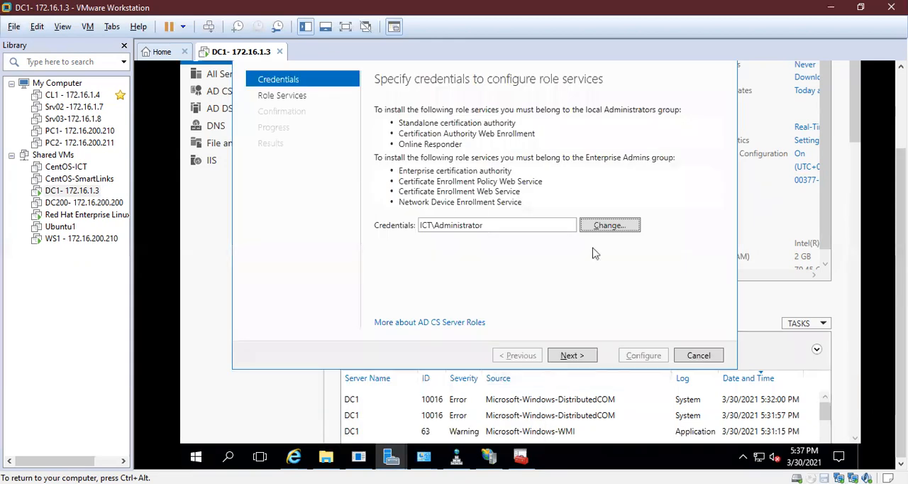
- Try to change the wizard's credentials by entering the ict.local domain administrator's user name and account password
left_click(606, 226)
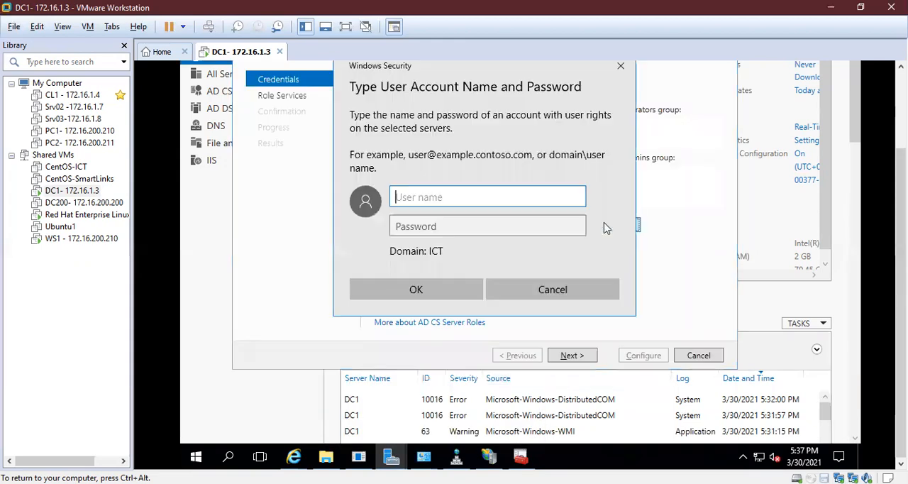
key("Escape")
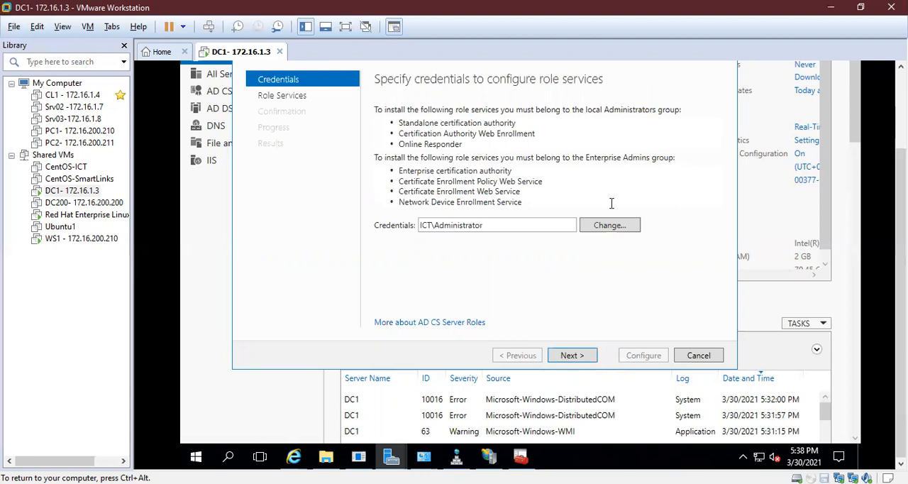
left_click(610, 225)
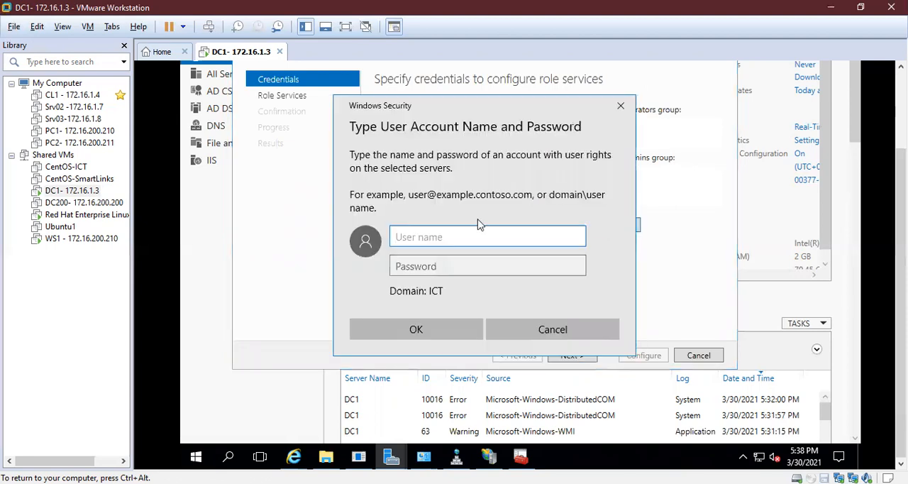
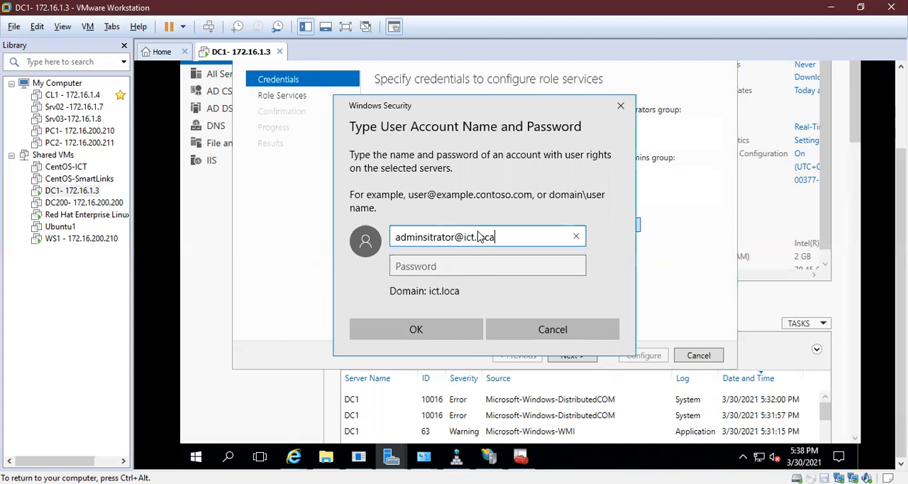
key("Tab")
type("*****")
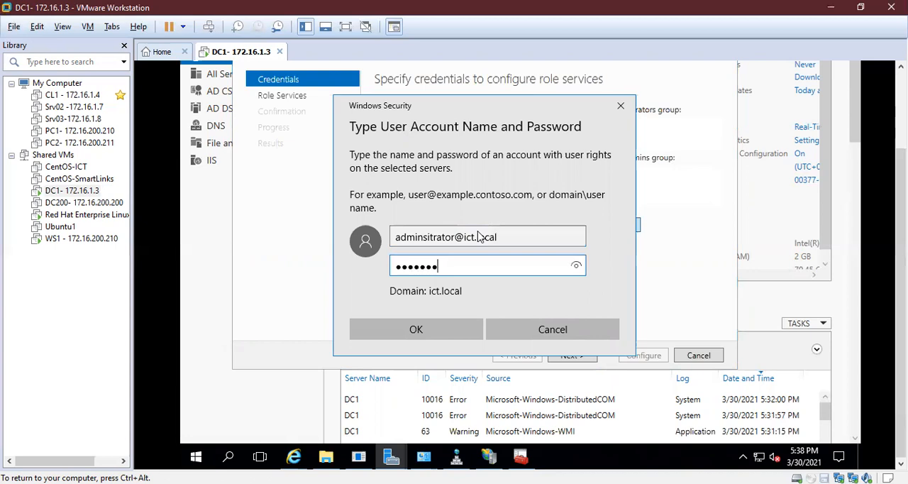
key("Return")
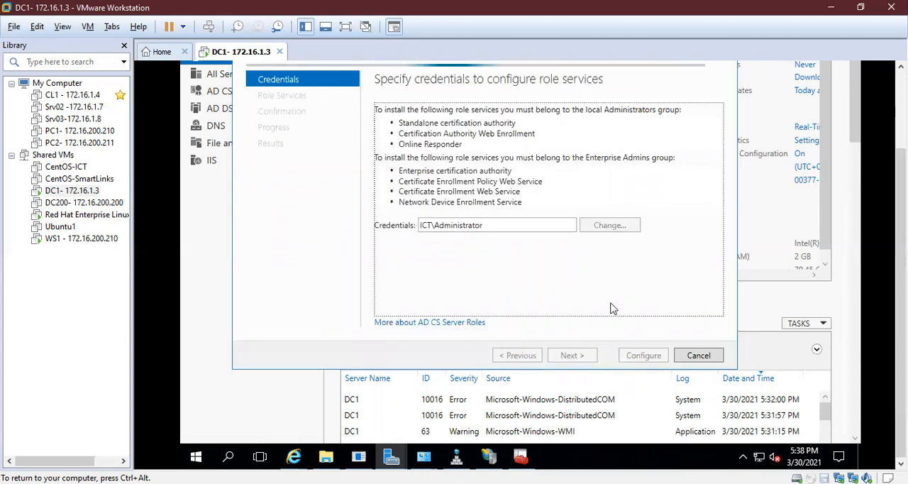
left_click(582, 255)
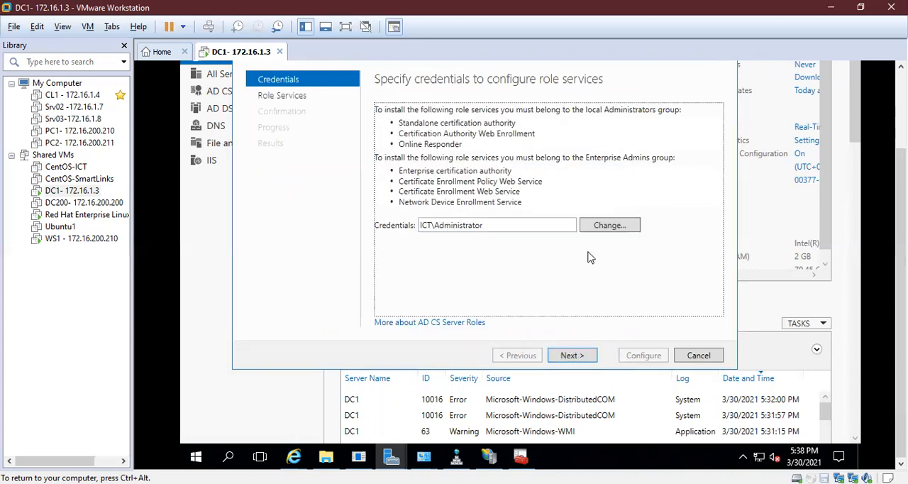
- Set the wizard's credentials to the ict.local administrator account with its correctly spelled user name and account password, and continue to the role services
left_click(603, 226)
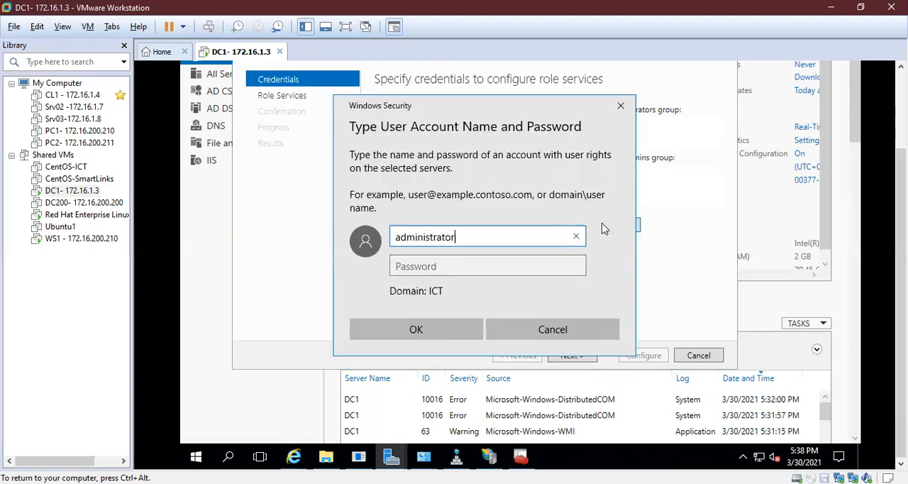
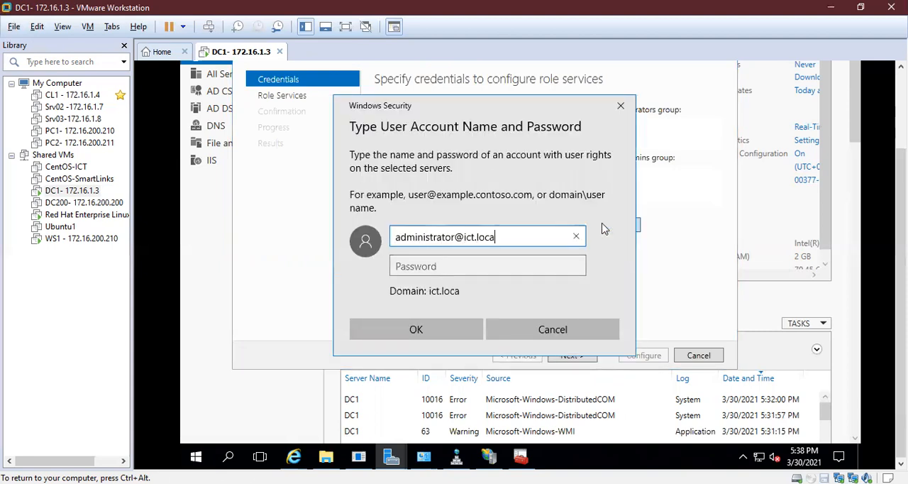
key("Tab")
type("P•••••")
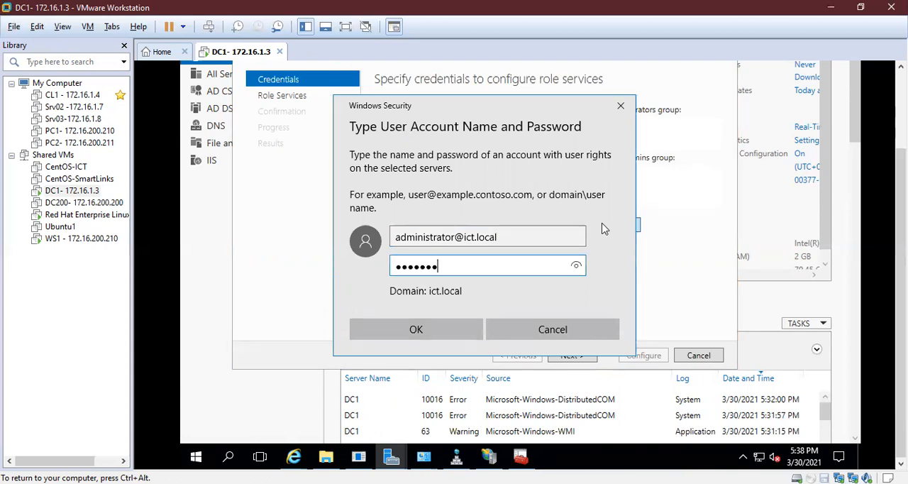
type("•")
key("Return")
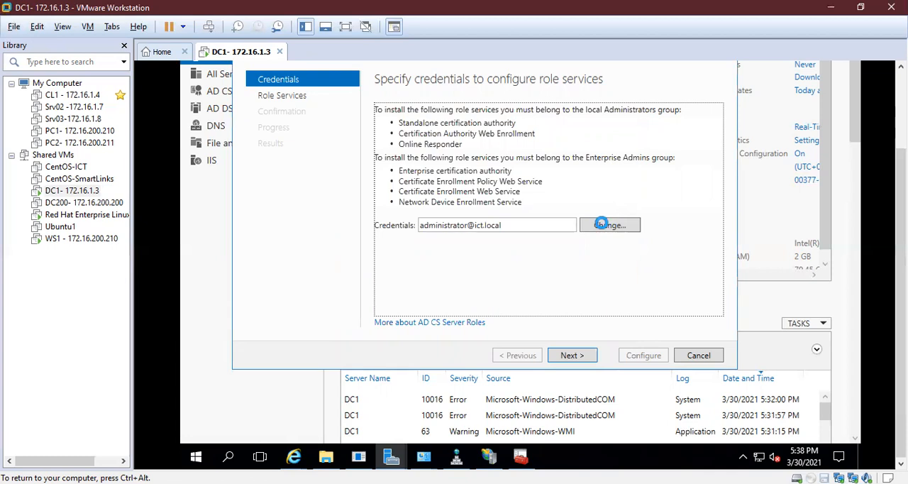
left_click(572, 353)
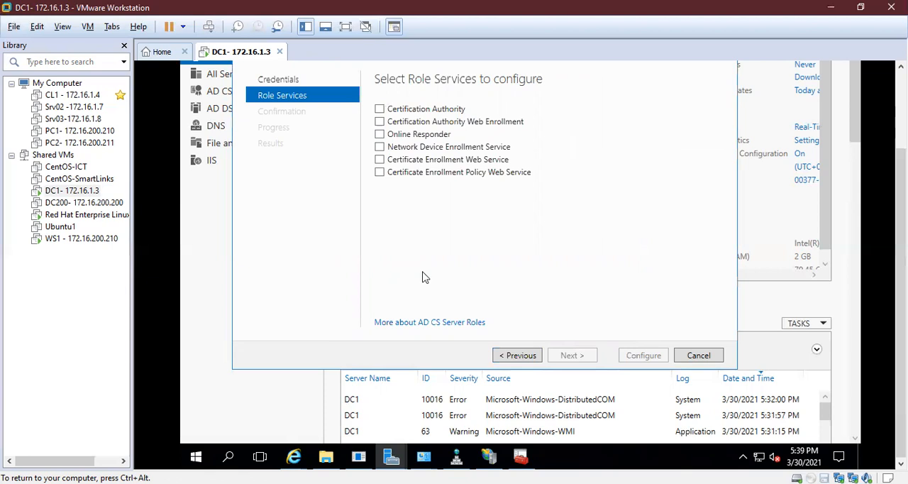
- Select Certification Authority, Certification Authority Web Enrollment, Online Responder and Certificate Enrollment Policy Web Service for configuration, and continue to the setup type
key("ctrl+alt")
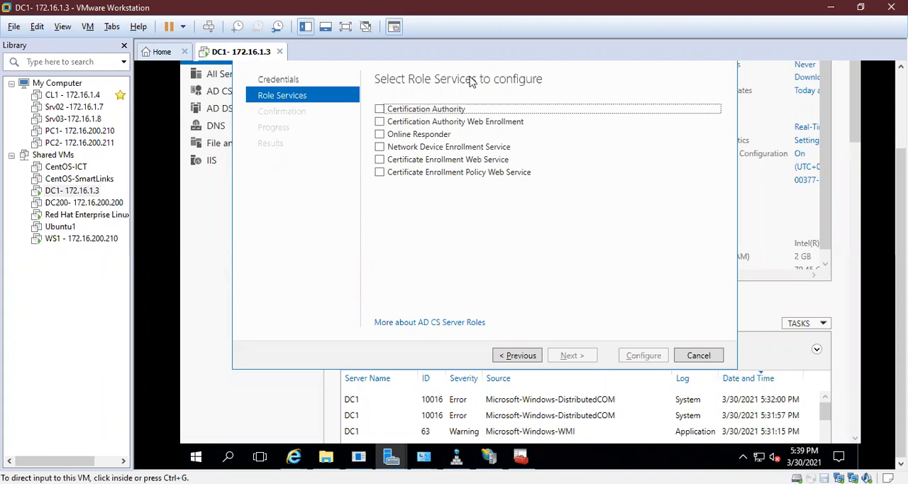
left_click(379, 110)
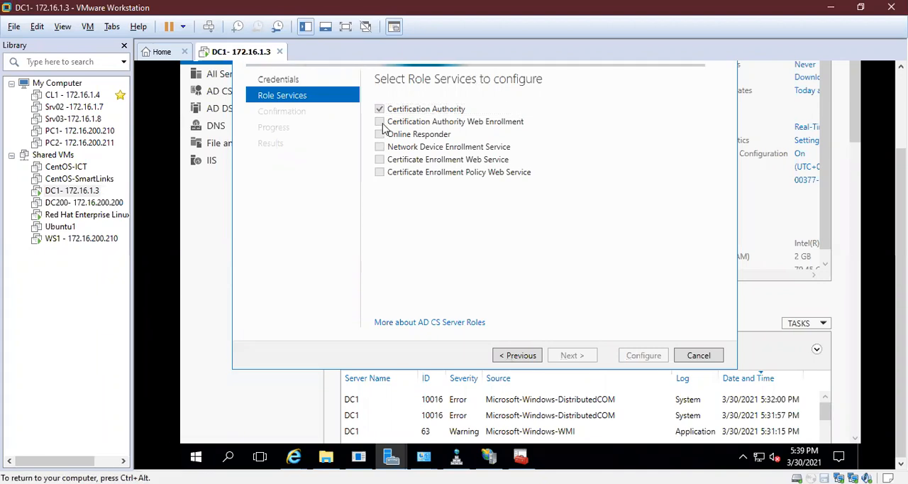
left_click(381, 123)
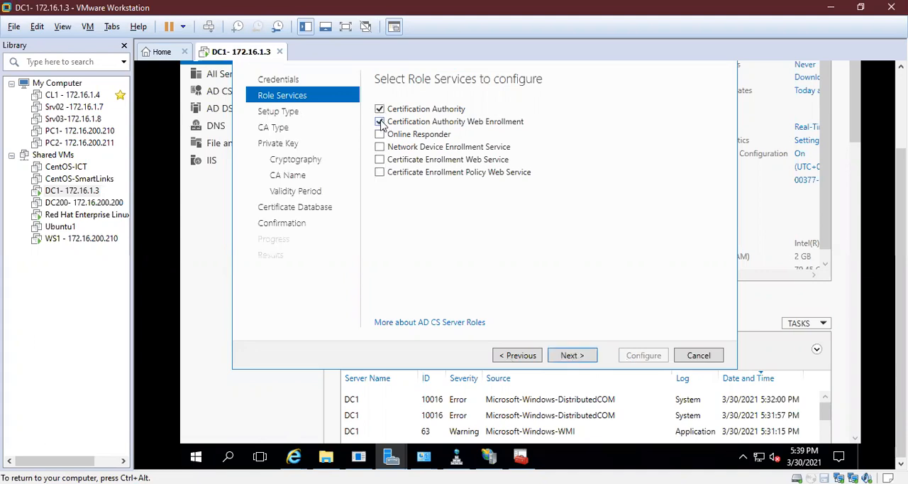
left_click(380, 134)
left_click(381, 148)
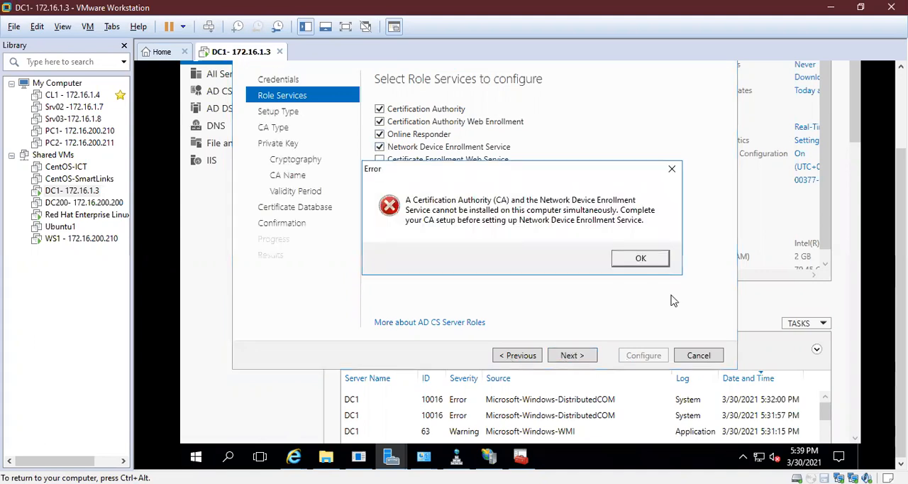
left_click(641, 258)
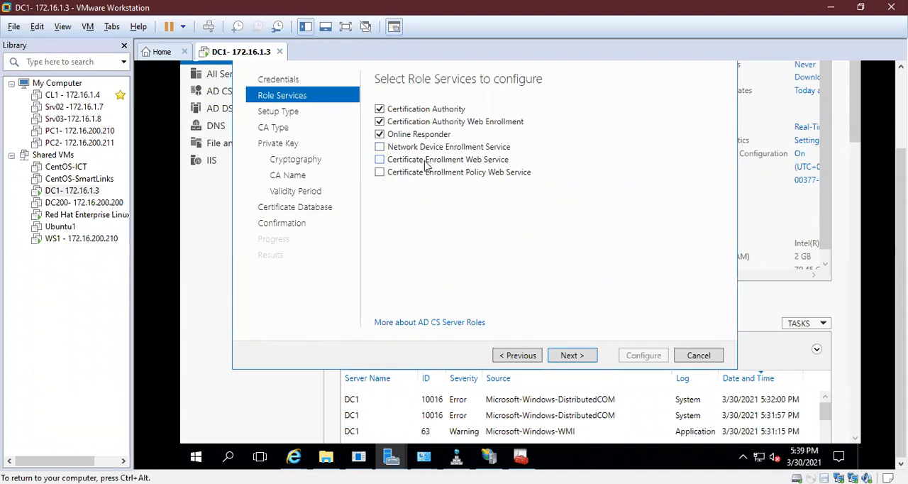
left_click(379, 174)
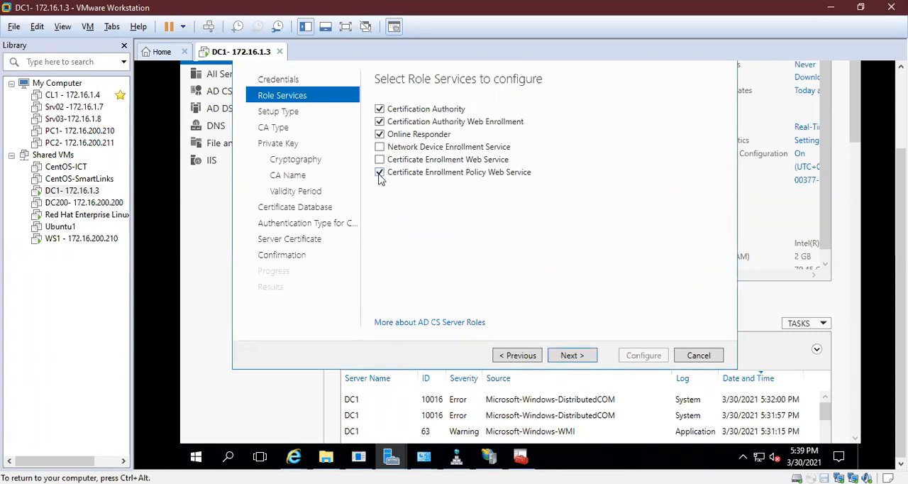
left_click(565, 361)
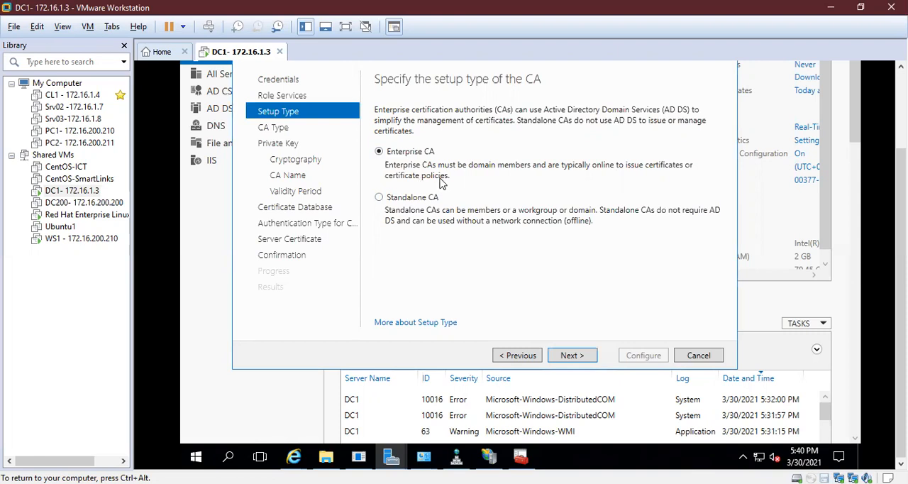
- Choose Standalone CA as the setup type and Root CA as the CA type, and continue to the private key page
left_click(423, 201)
left_click(567, 356)
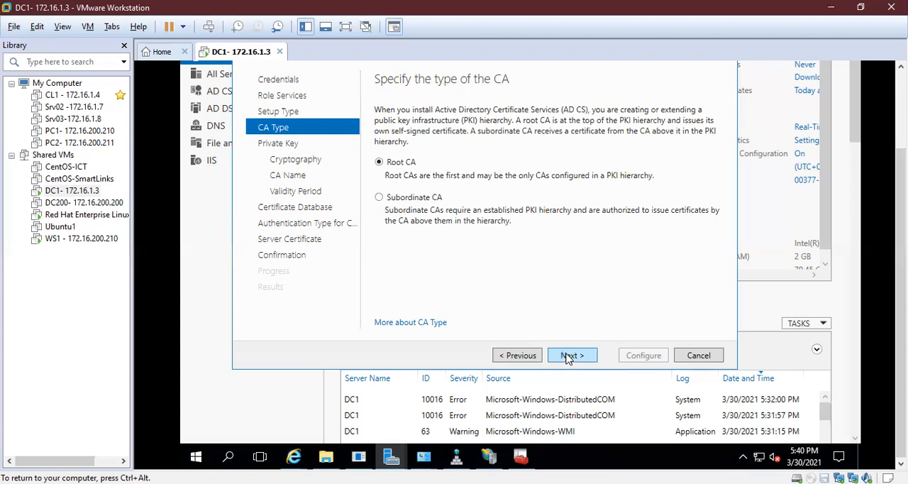
left_click(424, 201)
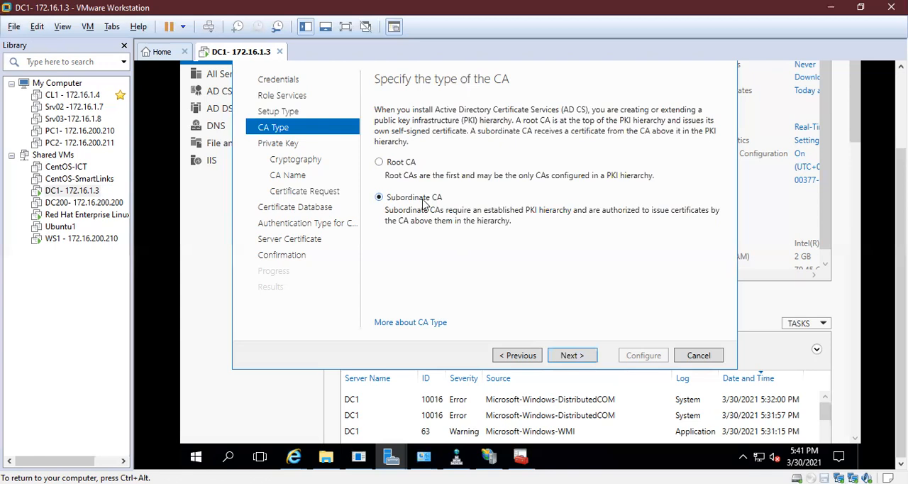
left_click(399, 170)
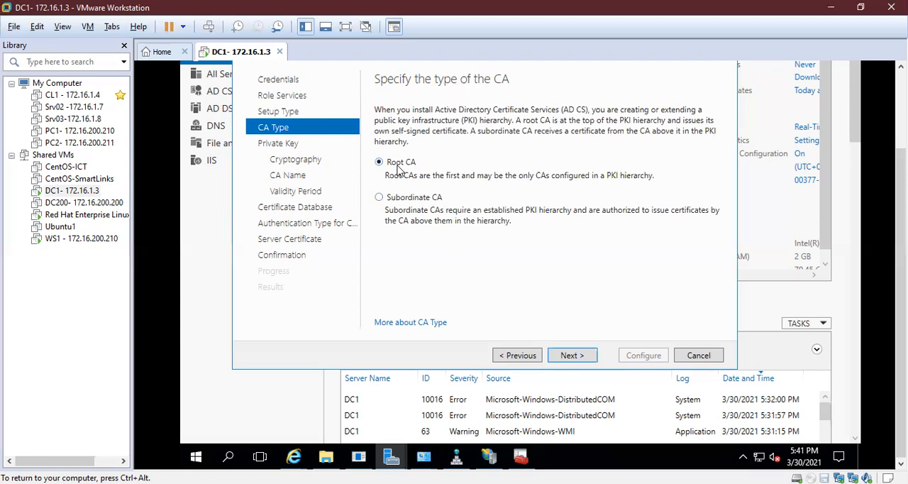
left_click(409, 203)
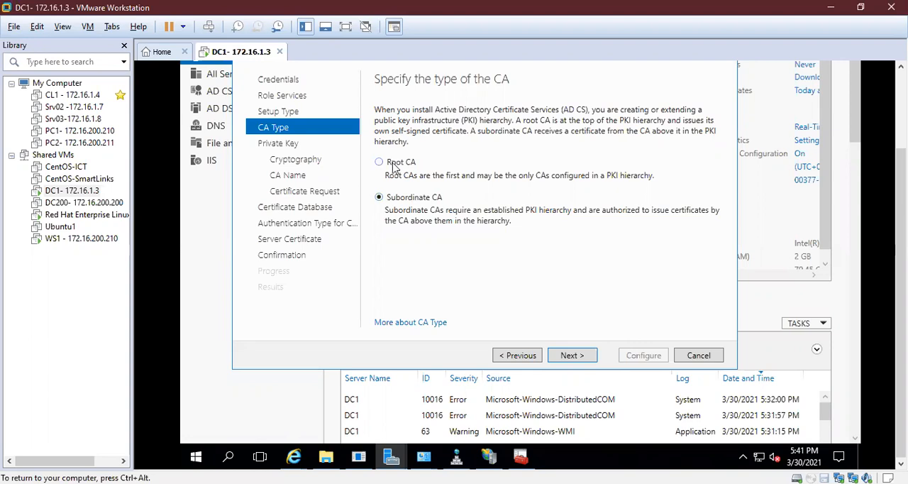
left_click(395, 165)
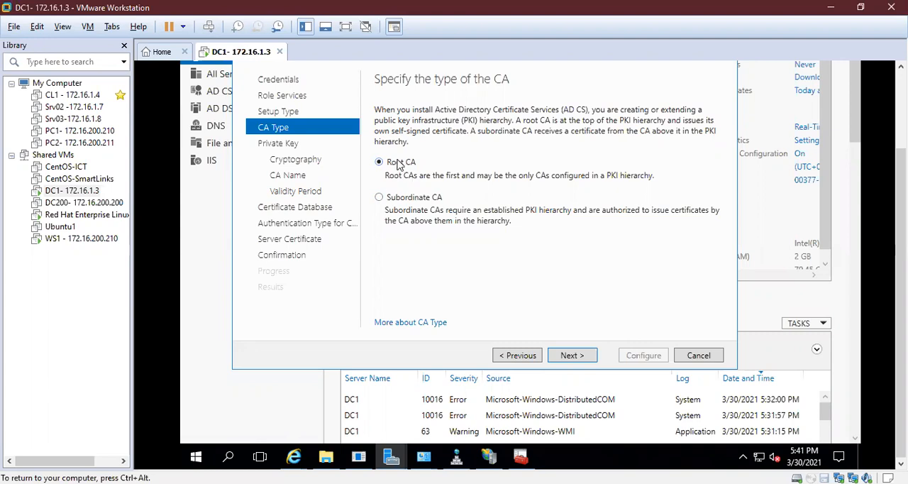
left_click(404, 199)
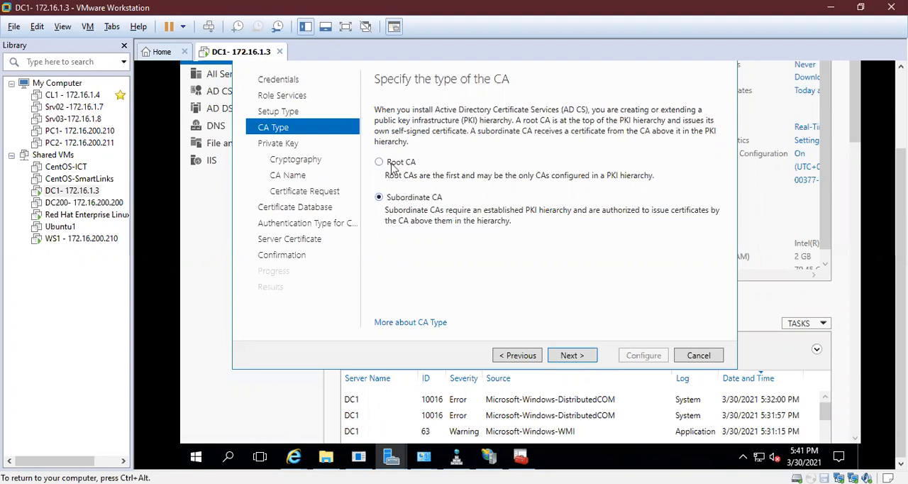
left_click(392, 166)
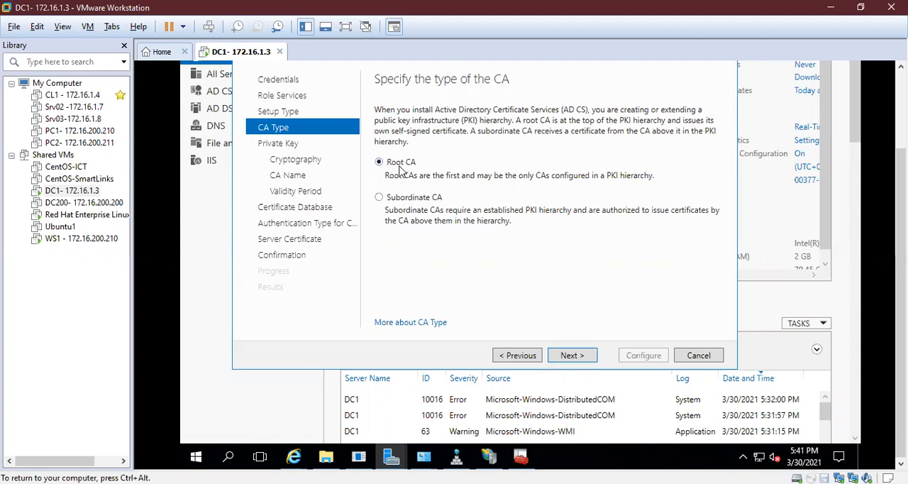
left_click(403, 202)
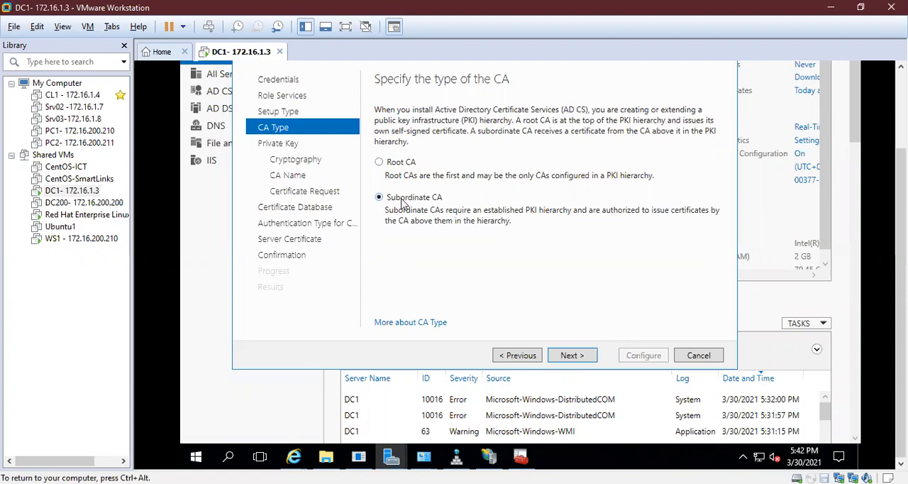
left_click(397, 166)
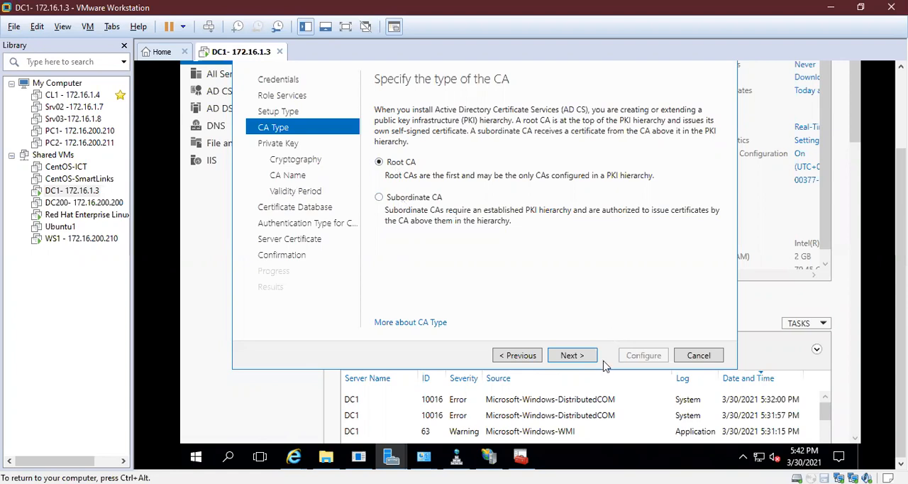
left_click(578, 357)
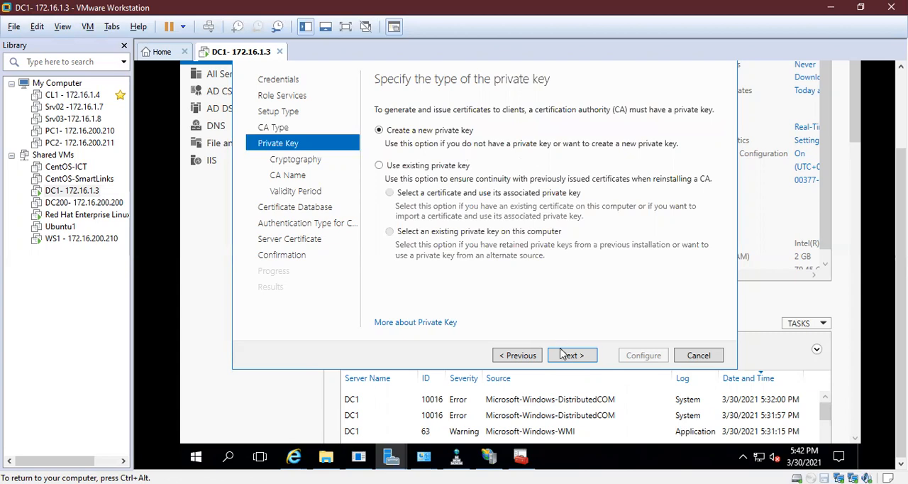
- Choose to create a new private key for the CA and continue to the cryptographic options
left_click(455, 168)
left_click(449, 133)
left_click(571, 357)
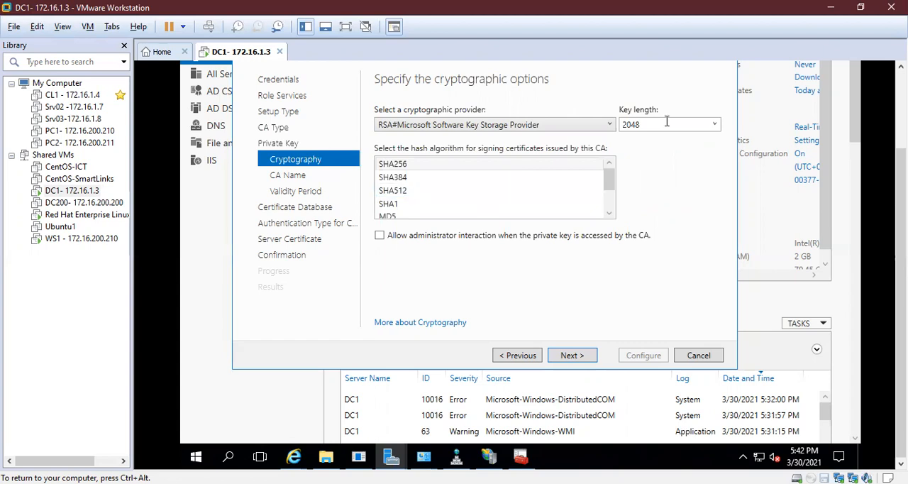
- Keep the 2048 key length and allow administrator interaction when the private key is accessed by the CA
left_click(716, 129)
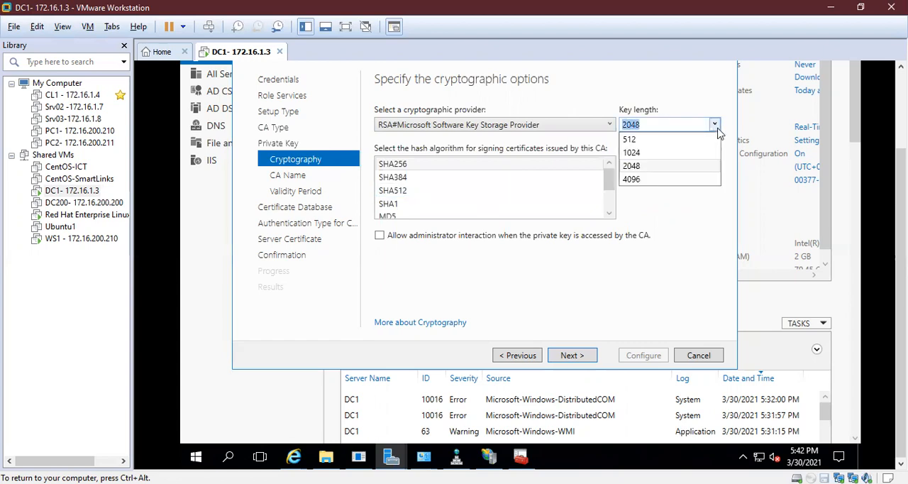
left_click(715, 126)
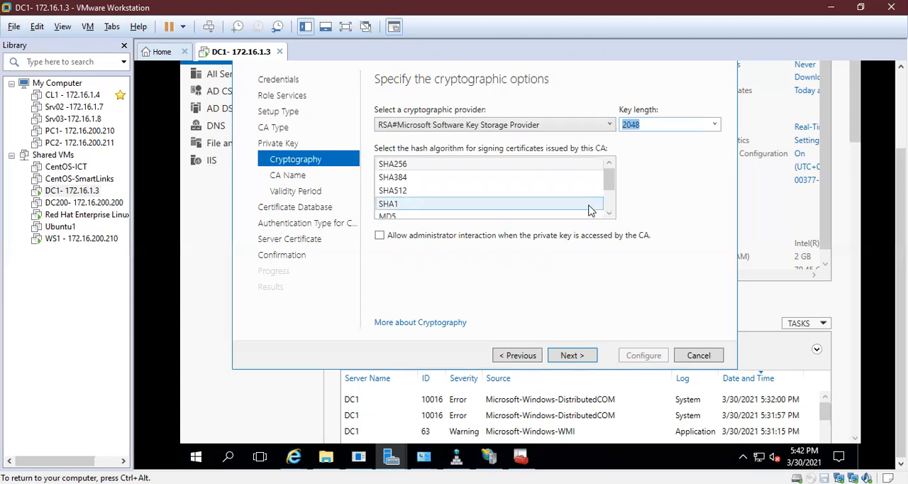
left_click(546, 241)
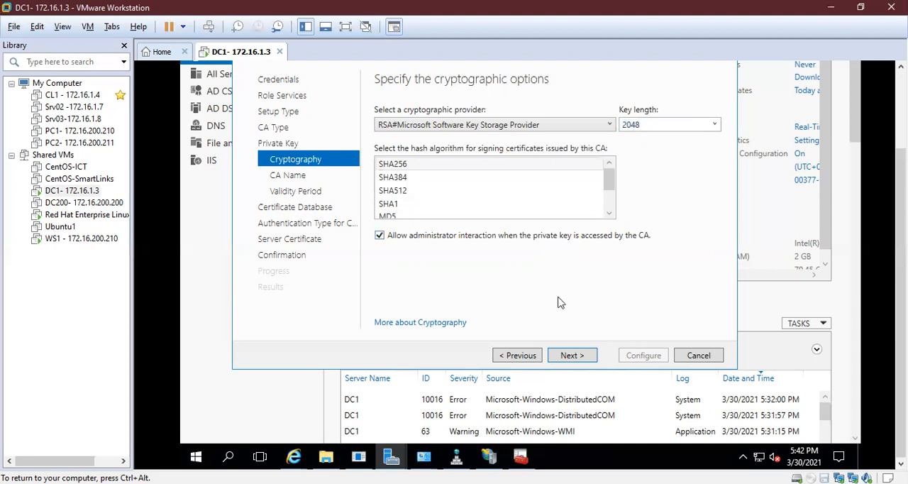
- Select SHA256 as the hash algorithm for signing issued certificates and continue to the CA name
left_click(403, 181)
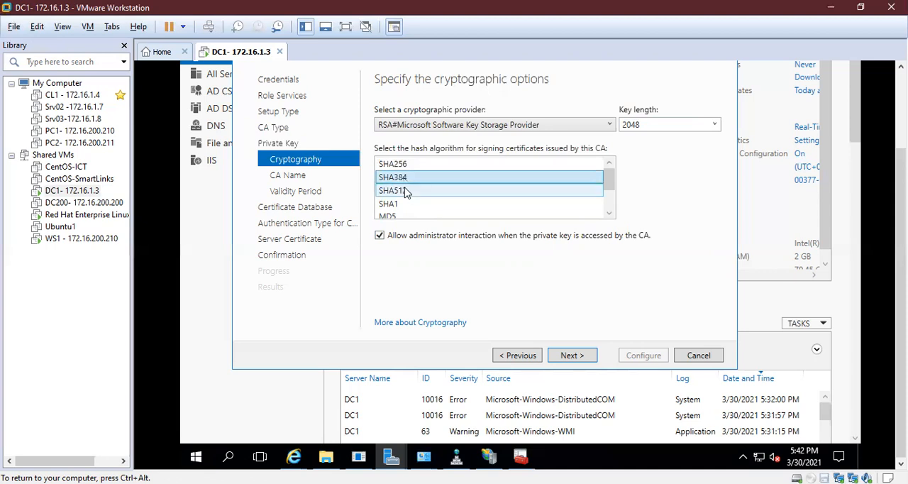
left_click(405, 191)
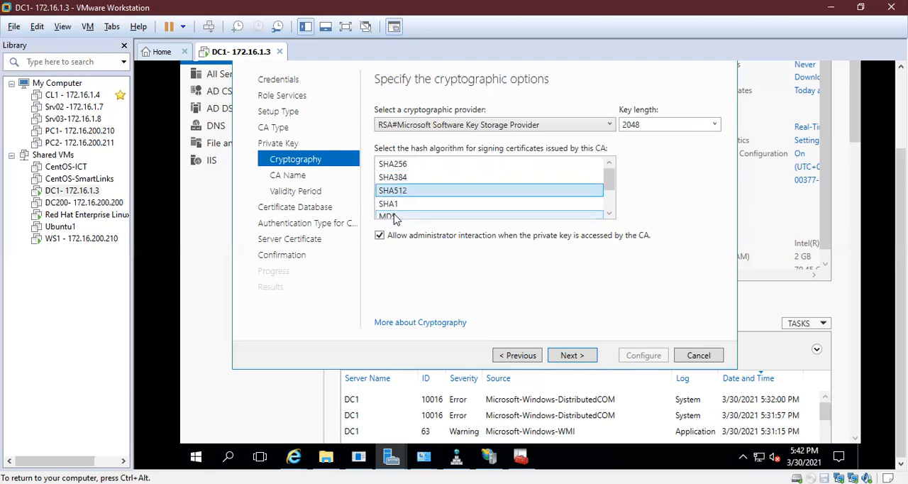
left_click(395, 217)
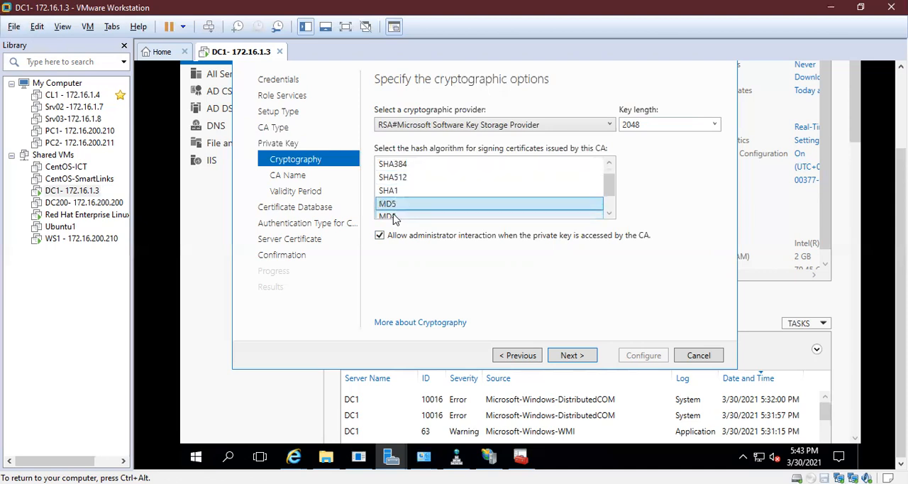
left_click(610, 214)
left_click(610, 214)
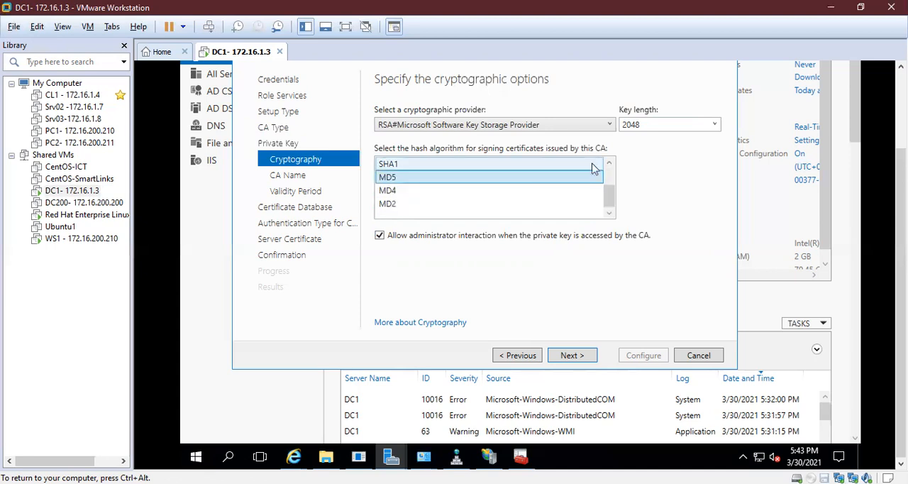
left_click(609, 163)
left_click(609, 163)
left_click(609, 163)
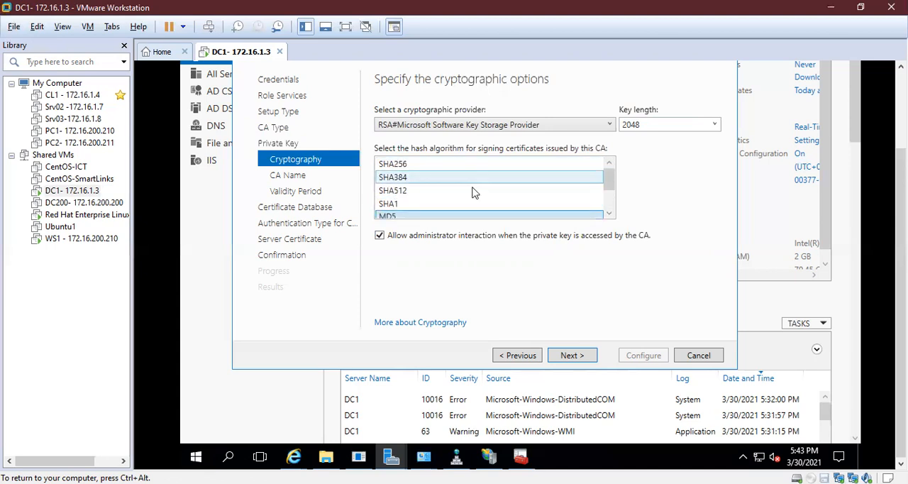
left_click(435, 207)
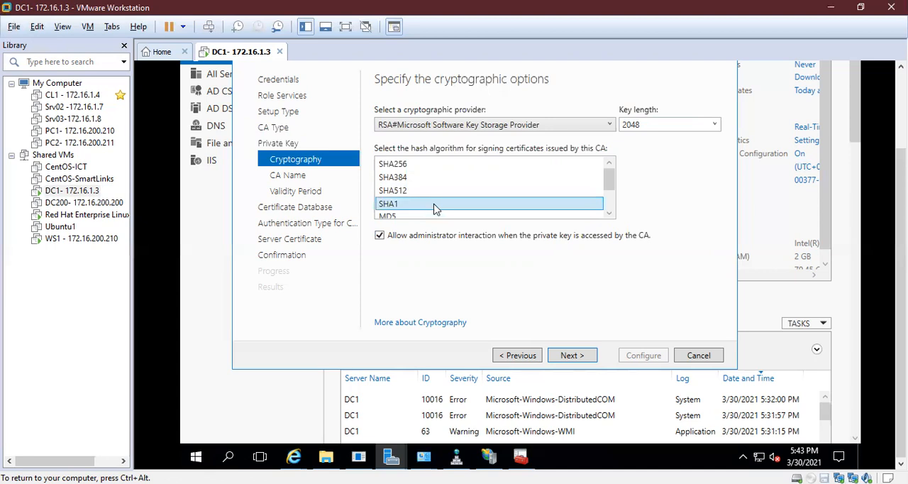
left_click(419, 164)
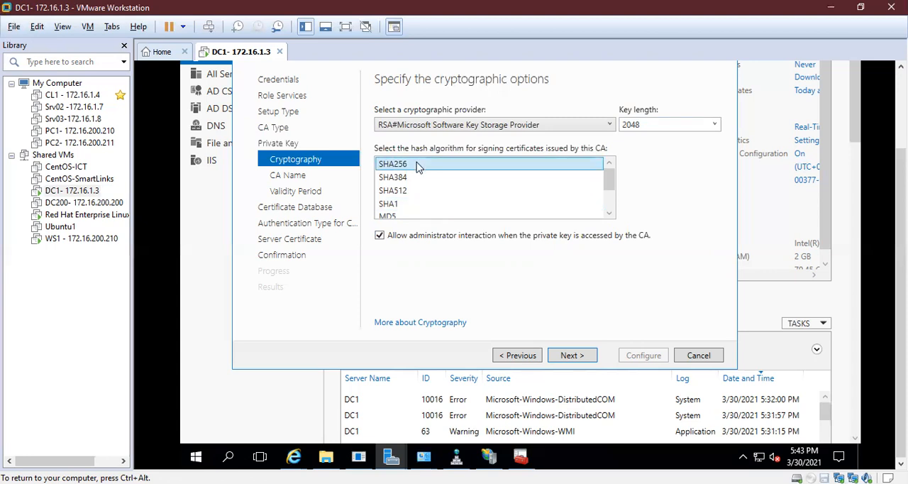
left_click(571, 355)
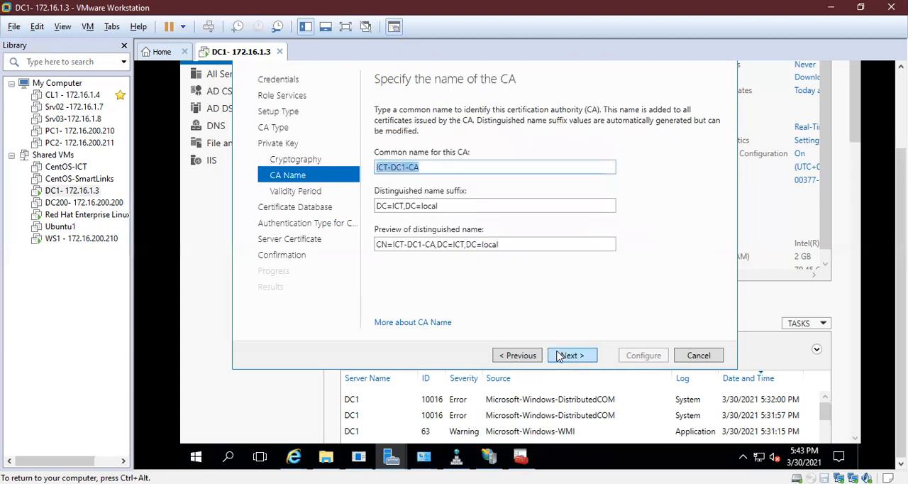
- Keep ICT-DC1-CA as the CA's common name and DC=ICT,DC=local as the distinguished name suffix, and continue to the validity period
left_click(424, 173)
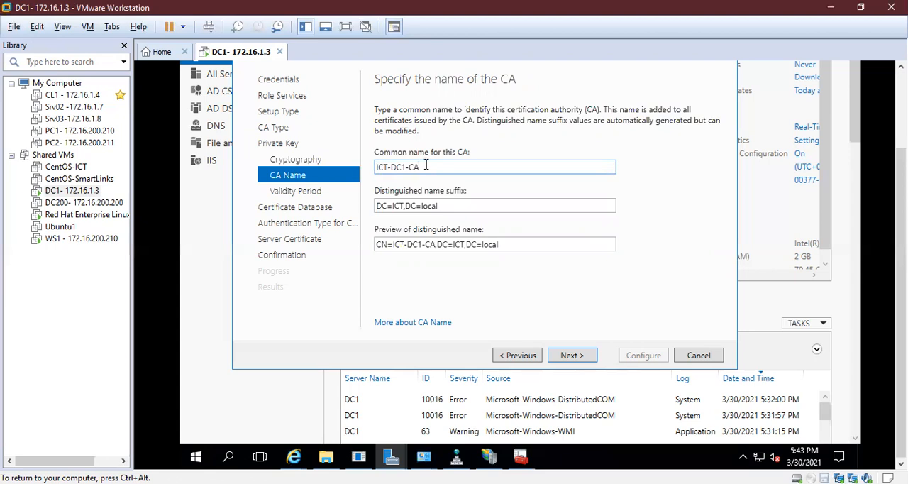
left_click_drag(426, 167, 357, 177)
left_click(437, 166)
left_click(432, 168)
left_click_drag(450, 166, 365, 178)
left_click(433, 168)
left_click_drag(446, 168, 368, 175)
left_click(425, 167)
left_click_drag(451, 168, 349, 184)
left_click(437, 166)
left_click_drag(452, 165, 351, 177)
left_click(440, 167)
left_click_drag(440, 167, 328, 177)
left_click(434, 162)
left_click_drag(423, 167, 376, 176)
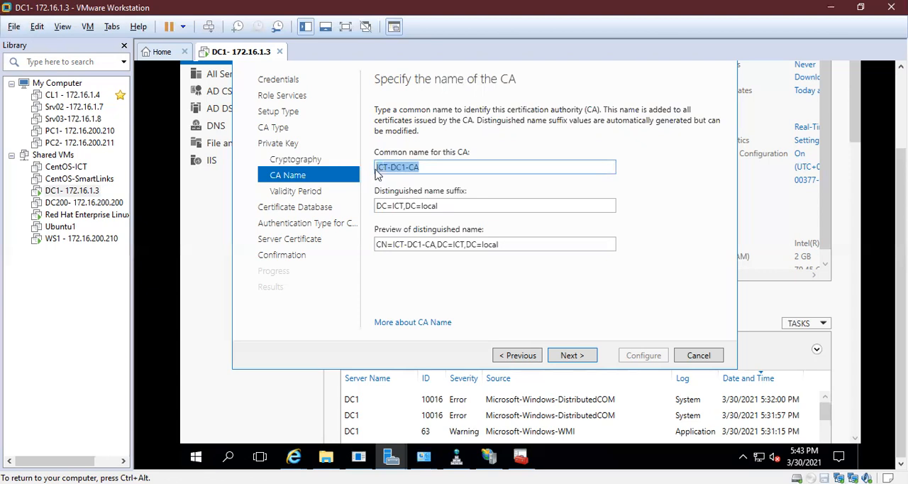
mouse_move(377, 175)
left_mouse_down()
mouse_move(422, 166)
mouse_move(360, 175)
left_mouse_up()
double_click(414, 205)
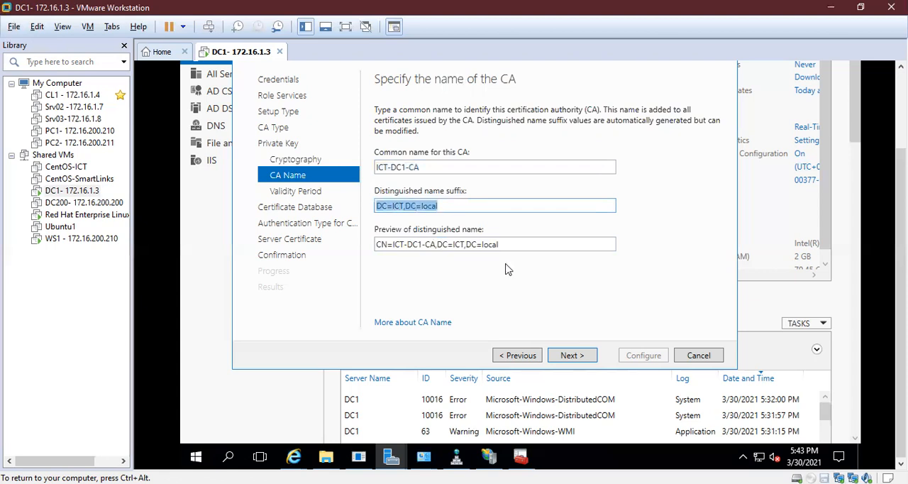
left_click(572, 357)
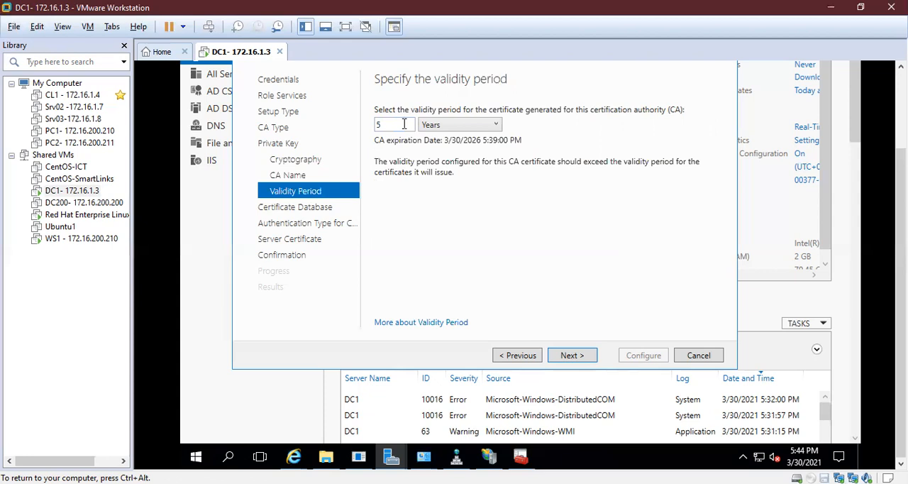
- Keep the 5-year validity period and the default certificate database locations, and continue to the authentication type
left_click(487, 124)
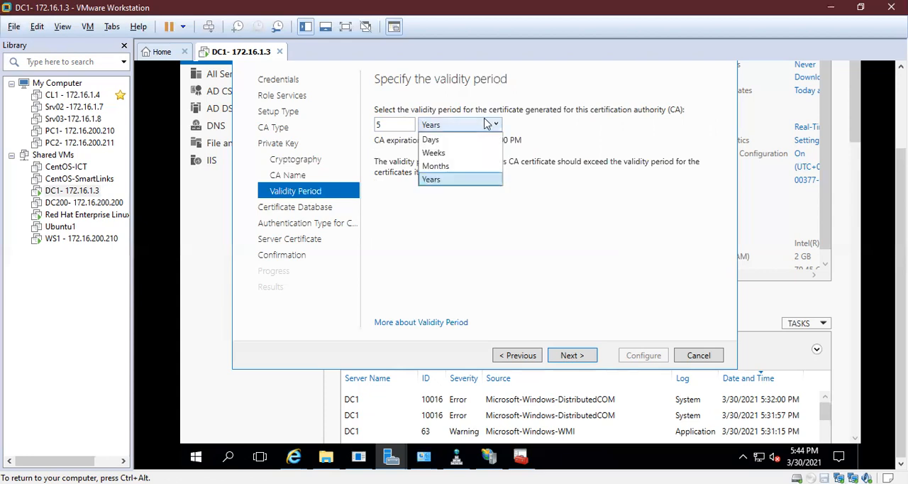
left_click(486, 124)
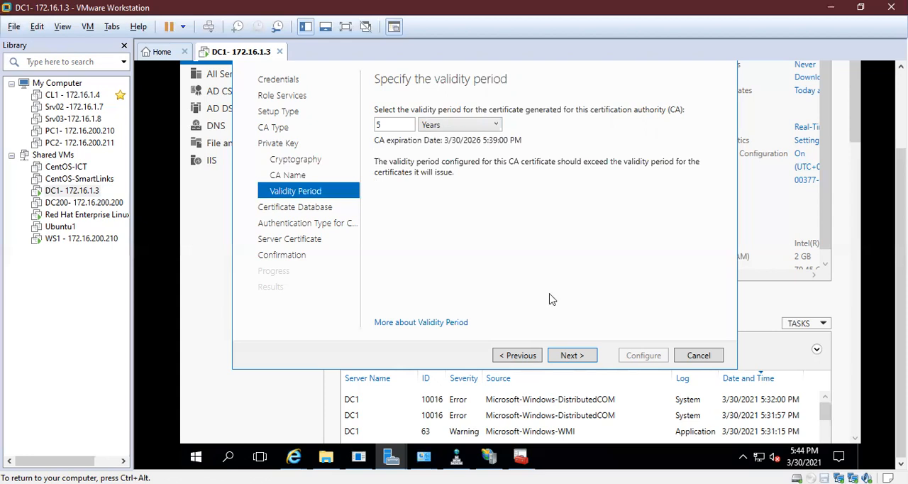
left_click(571, 356)
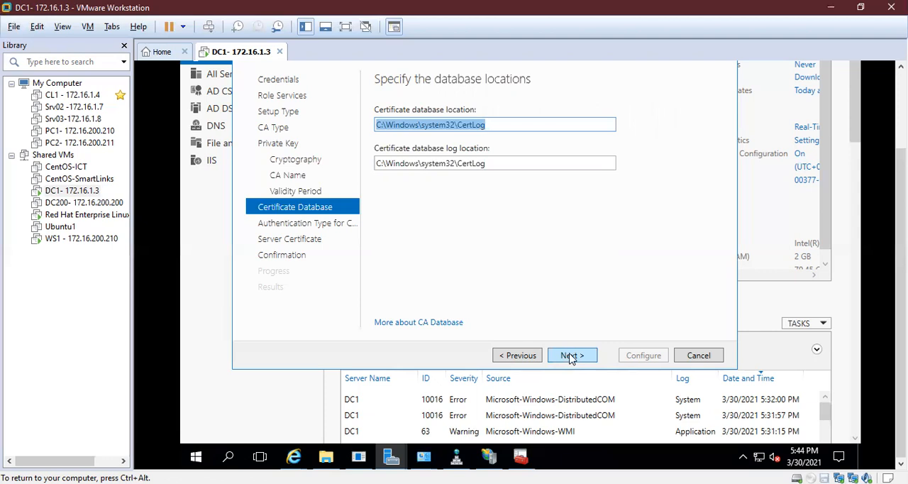
left_click(572, 356)
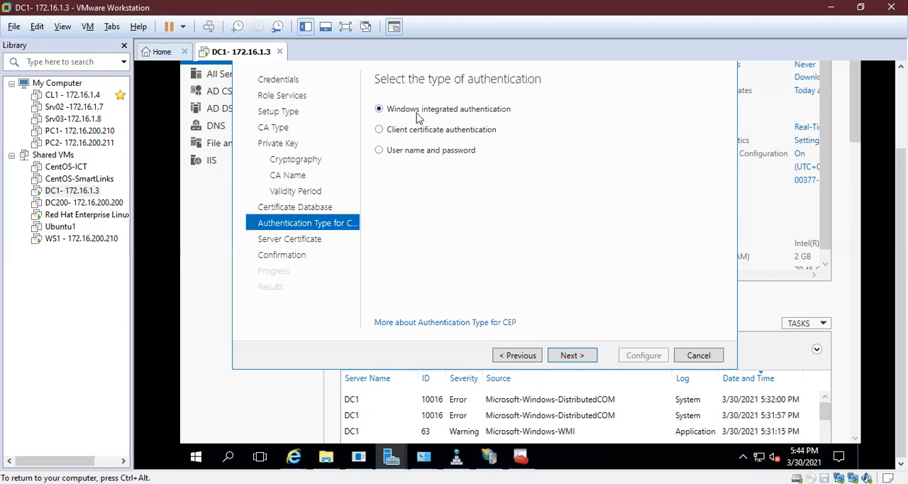
- Choose Windows integrated authentication and assigning the SSL certificate later, and continue to the confirmation page
left_click(433, 137)
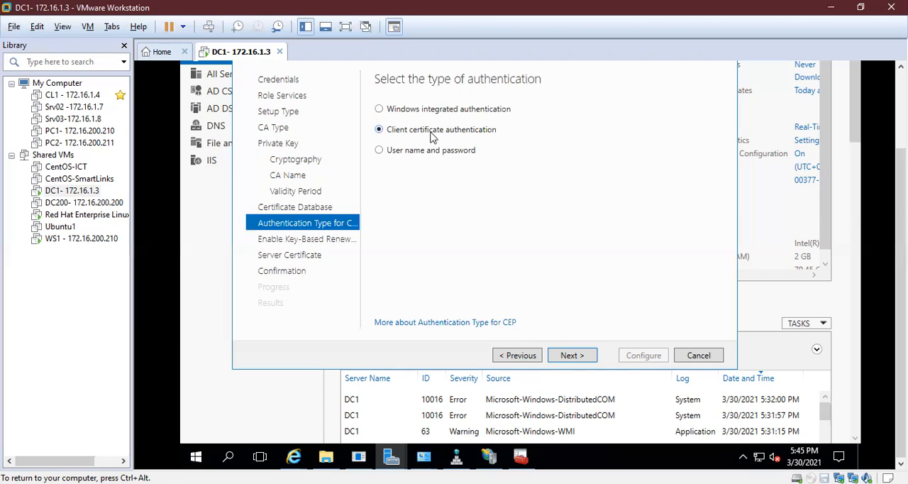
left_click(422, 154)
left_click(399, 114)
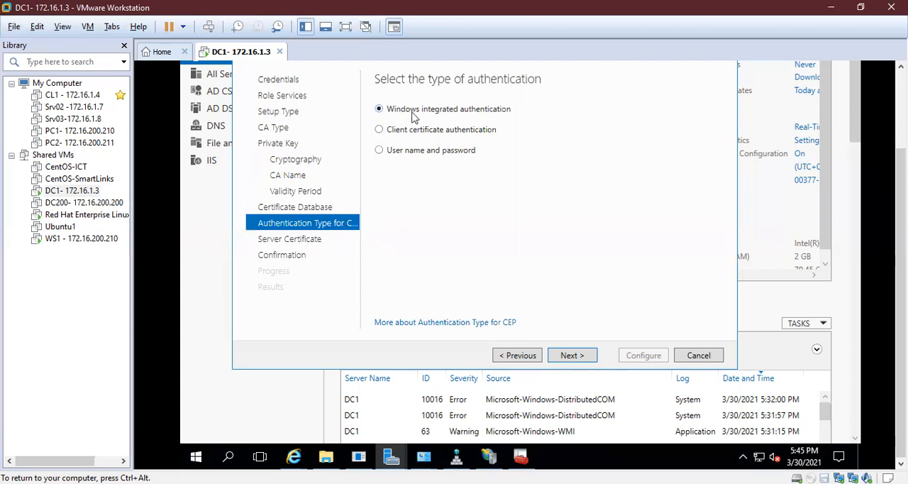
left_click(571, 360)
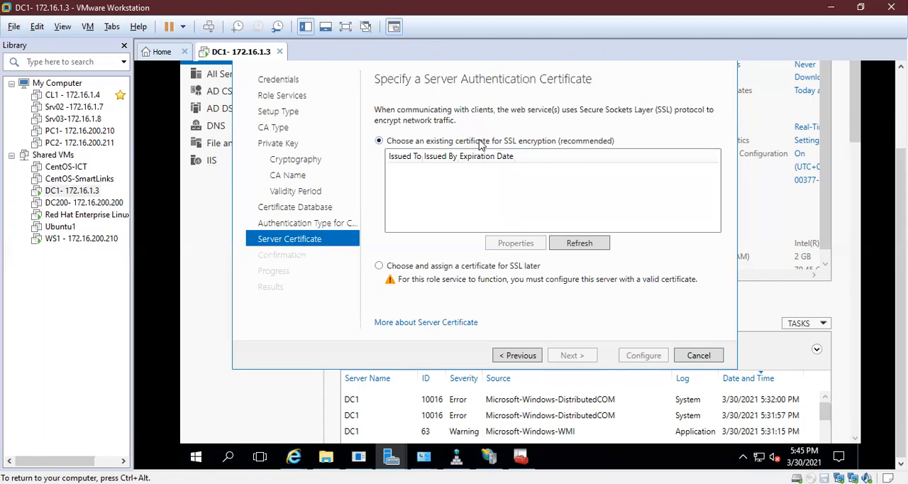
left_click(454, 273)
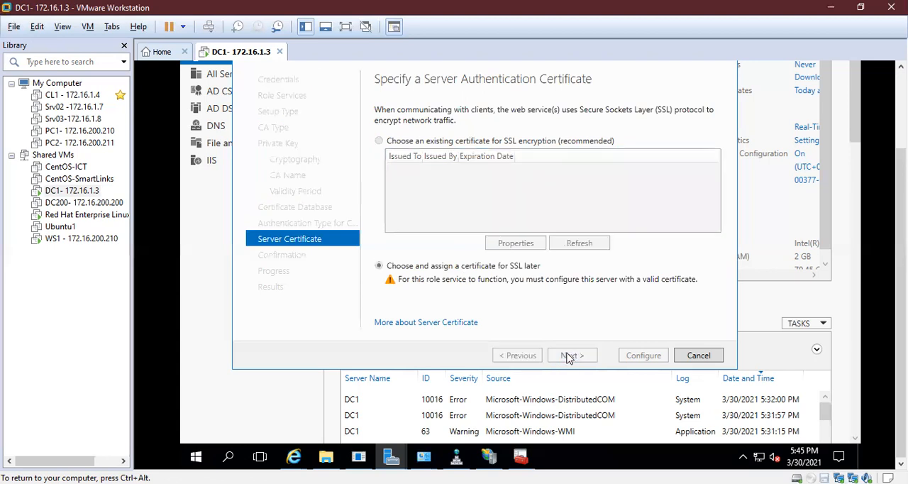
left_click(568, 356)
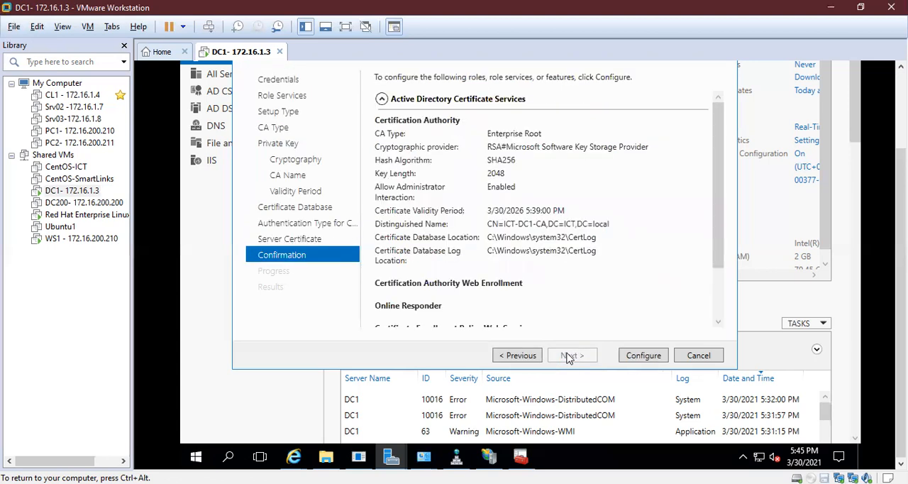
- Review the AD CS configuration summary and run the configuration of the selected role services through to closing the wizard
left_click(719, 323)
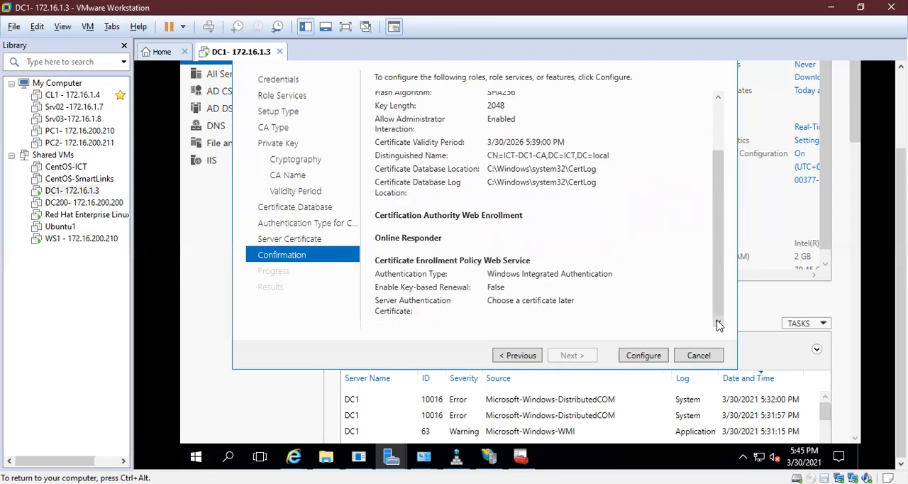
left_click_drag(716, 291, 703, 193)
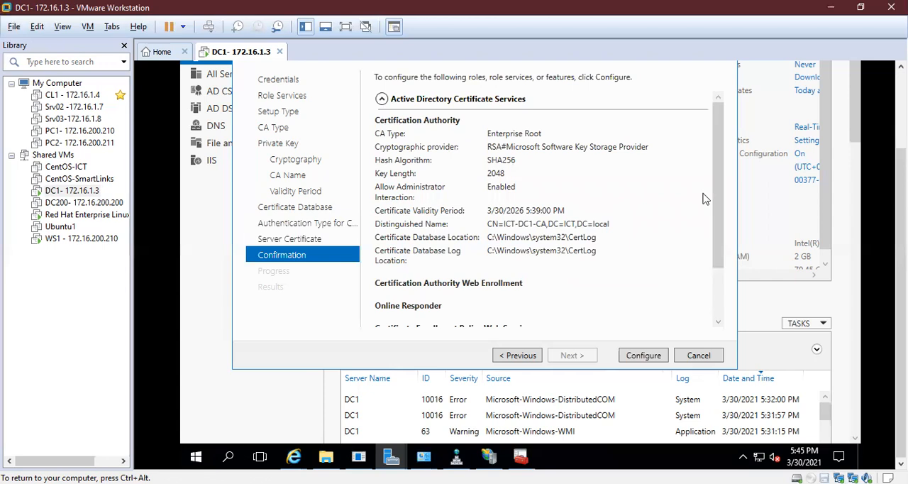
left_click(635, 356)
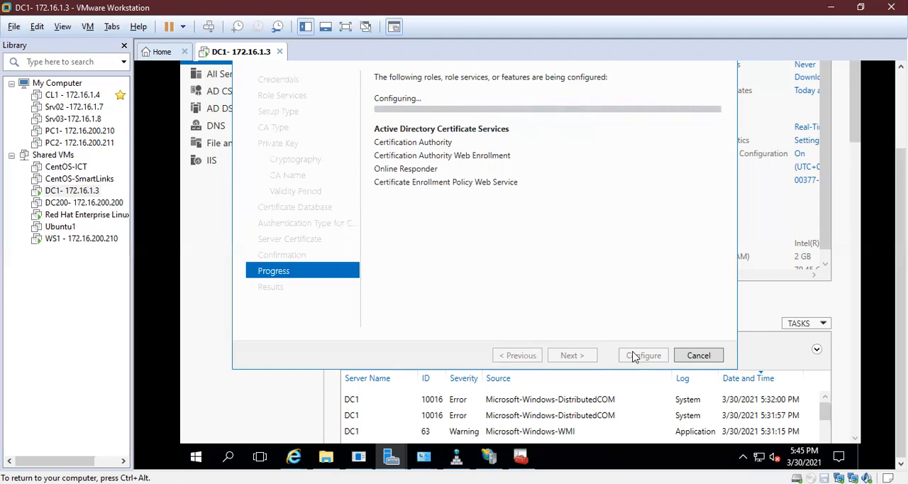
left_click(637, 356)
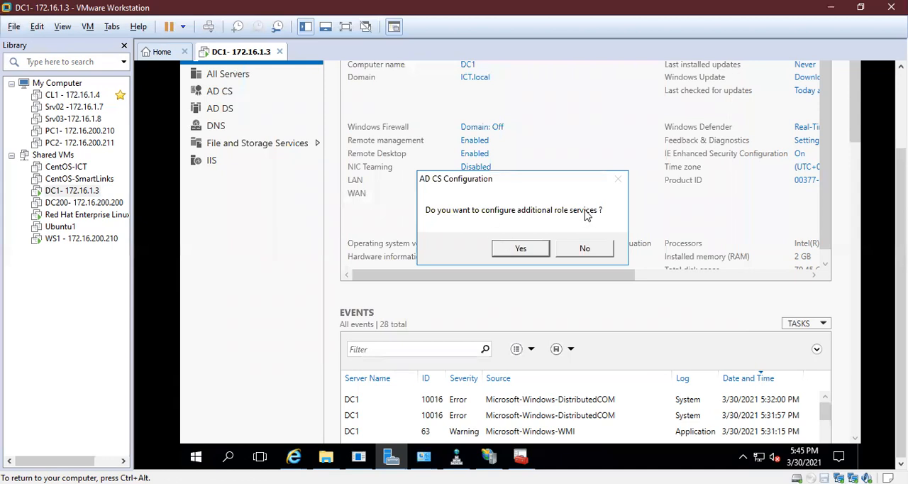
- Agree to configure additional AD CS role services and bring the new wizard's credentials page fully into view
left_click(518, 252)
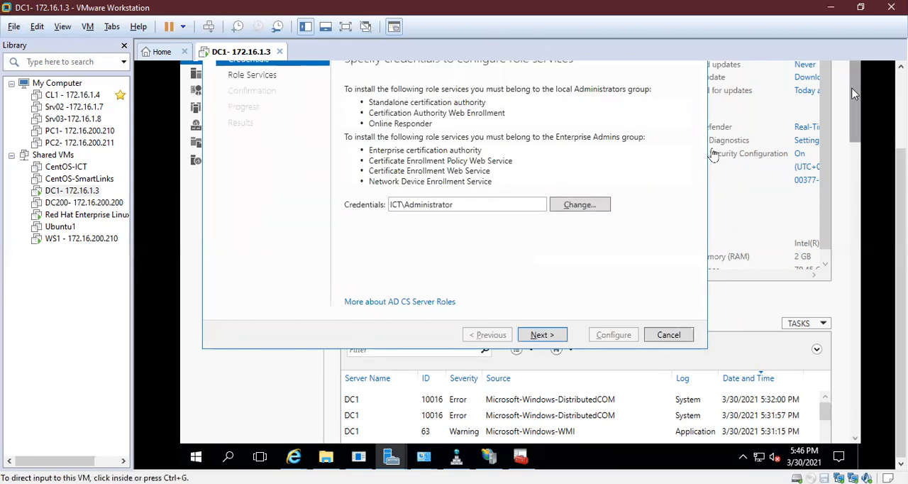
left_click_drag(901, 249, 901, 186)
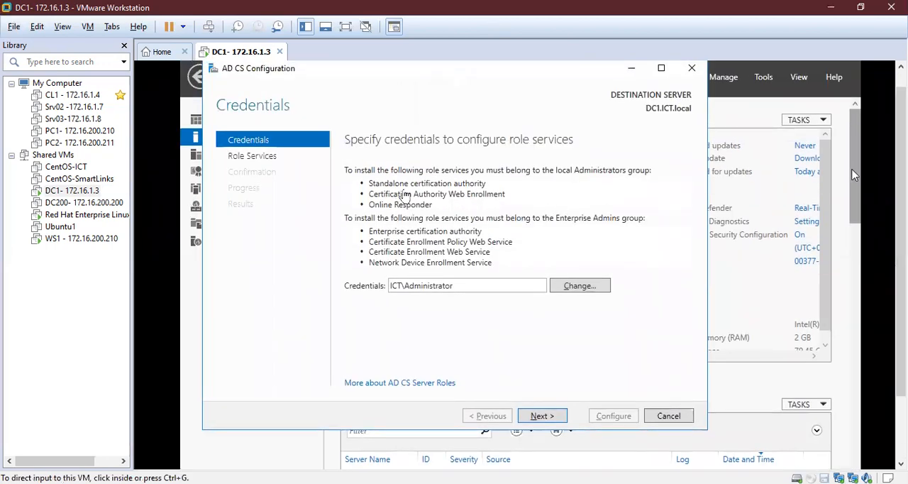
left_click(855, 175)
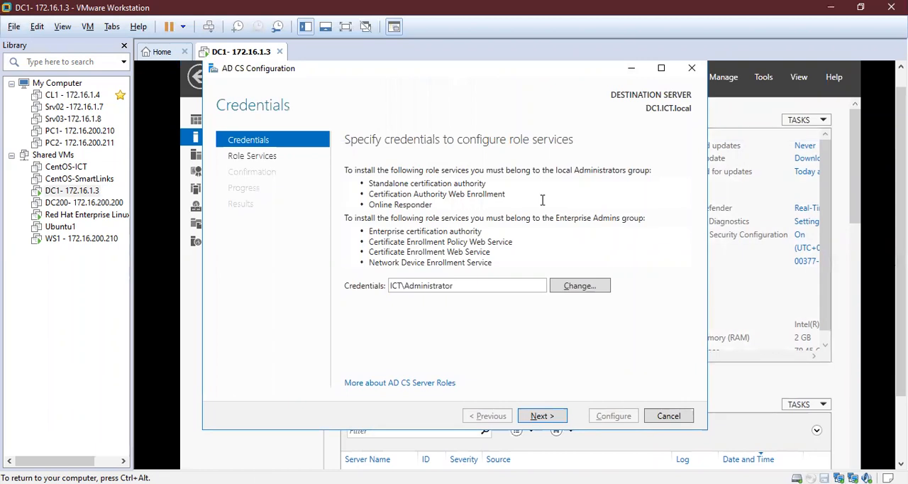
- Change the configuration credentials to the domain administrator account with its full user name and password, and continue to the role services
double_click(430, 285)
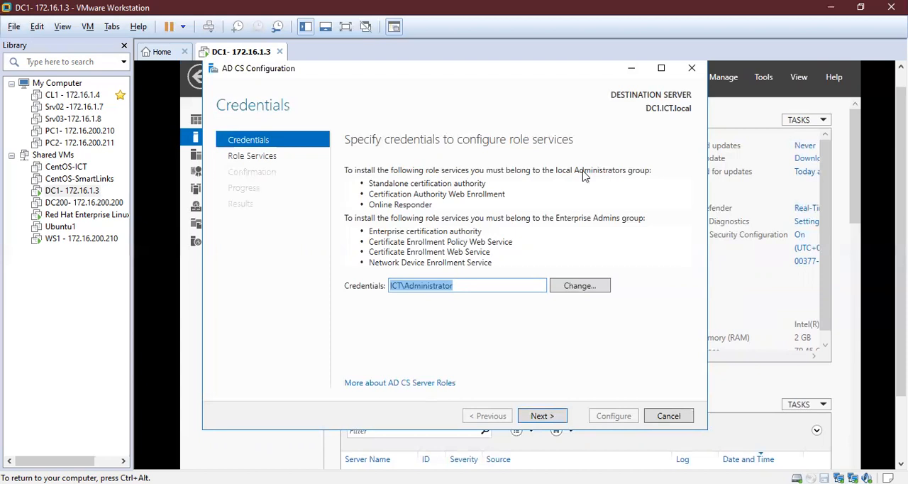
left_click(568, 287)
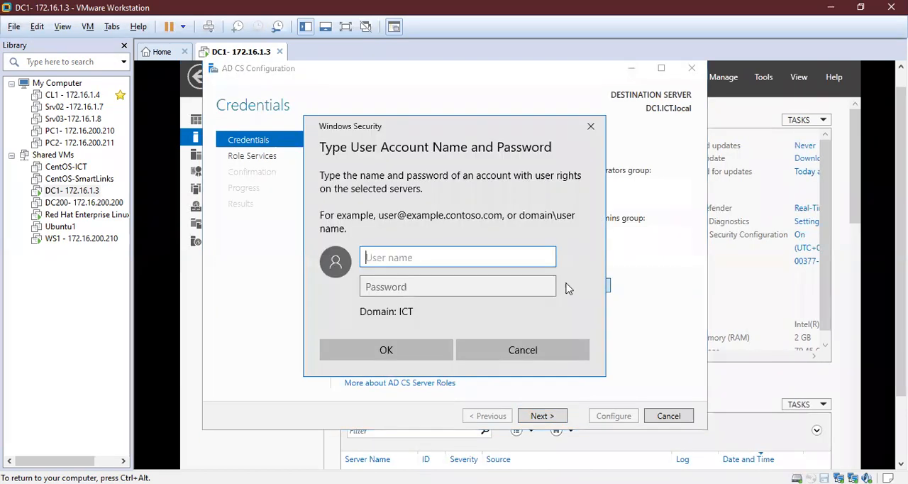
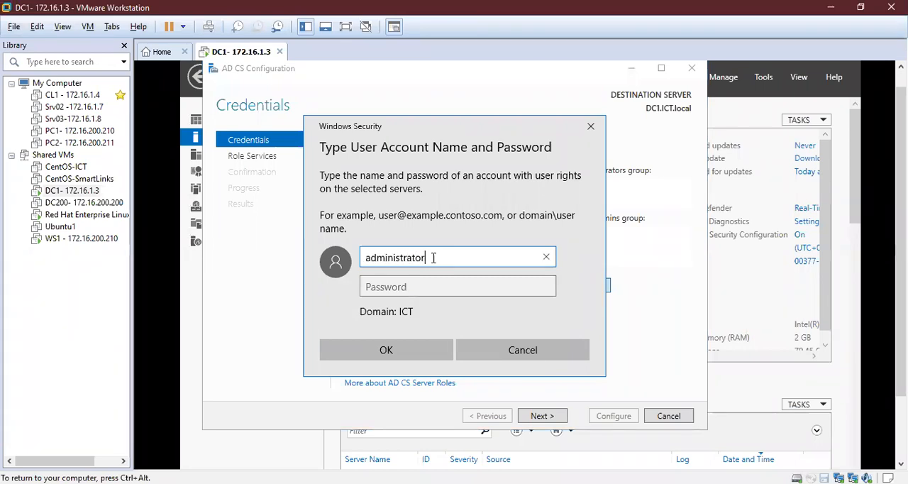
key("Tab")
type("********")
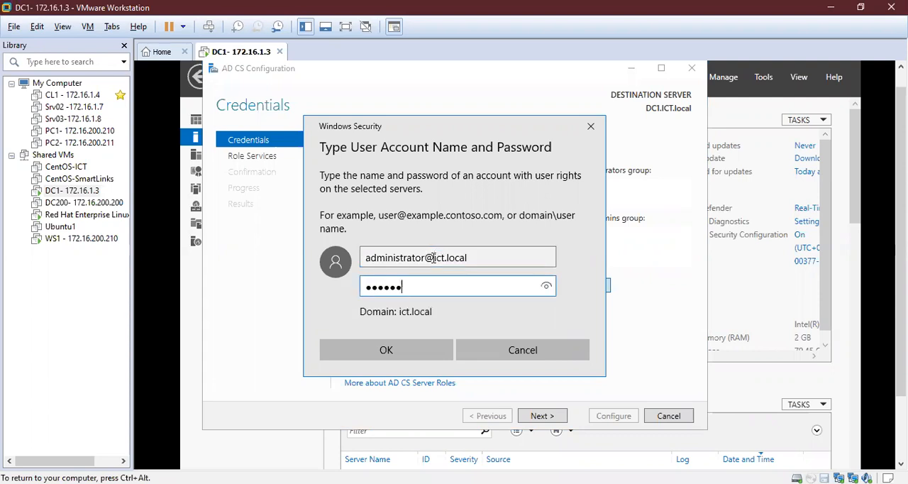
key("Return")
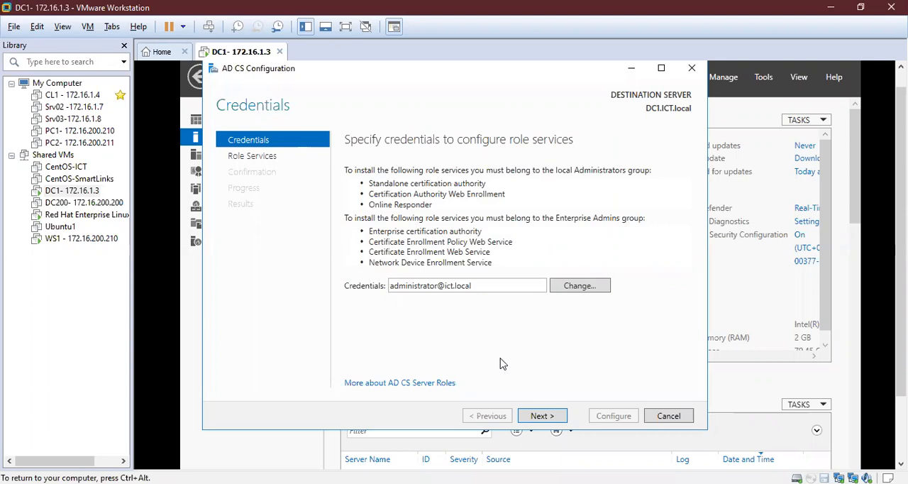
left_click(536, 417)
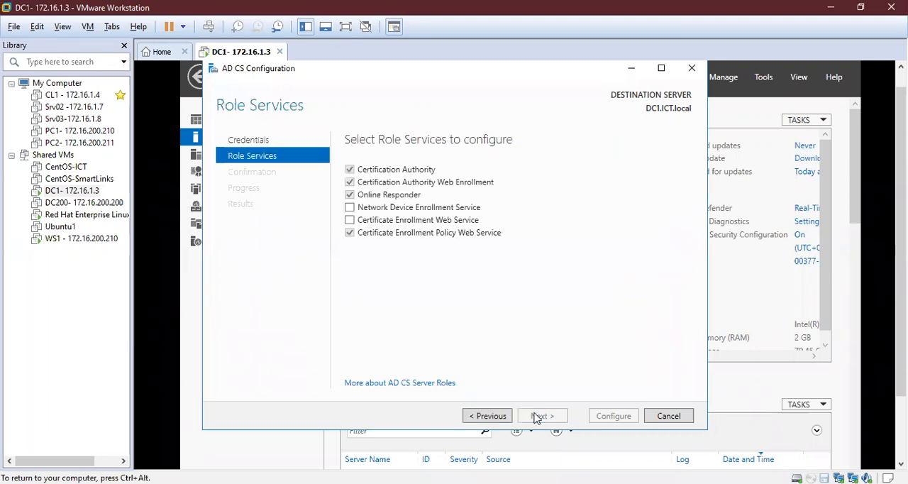
- Select Network Device Enrollment Service and Certificate Enrollment Web Service for configuration, and continue to the NDES service account
left_click(350, 210)
left_click(350, 221)
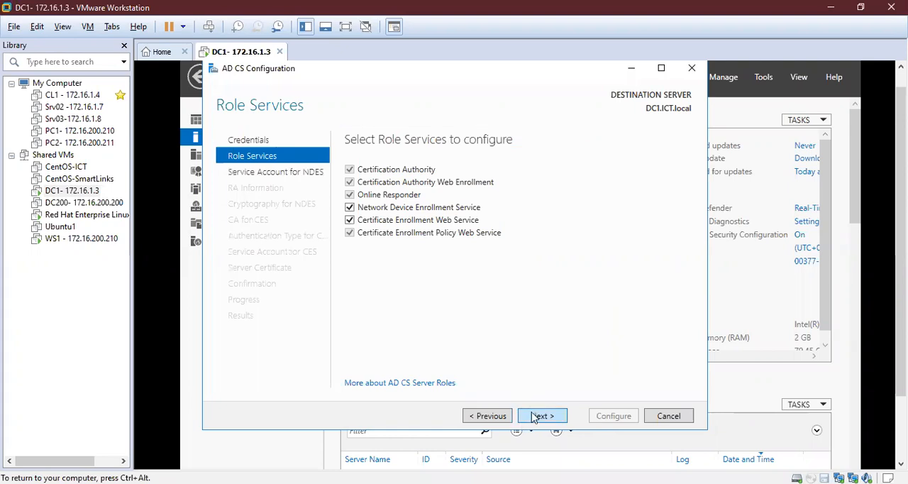
left_click(536, 416)
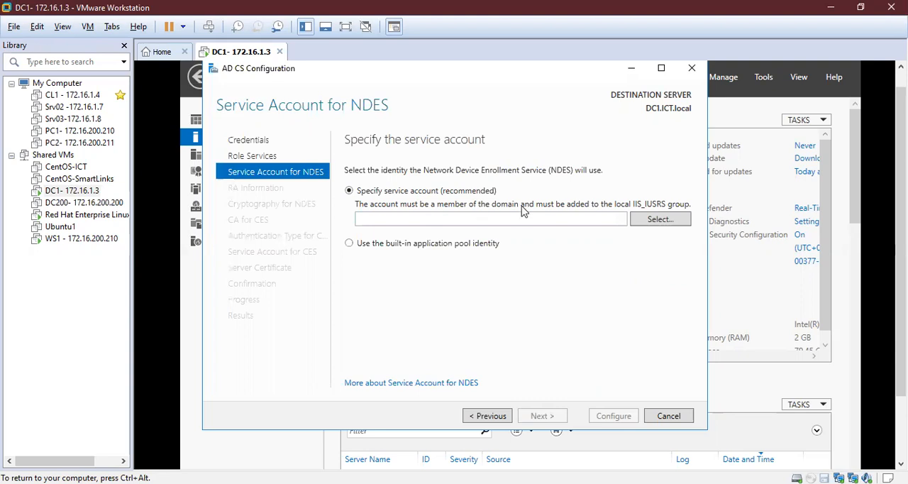
- Specify a service account for NDES by entering the domain administrator's user name and the account password
left_click(659, 220)
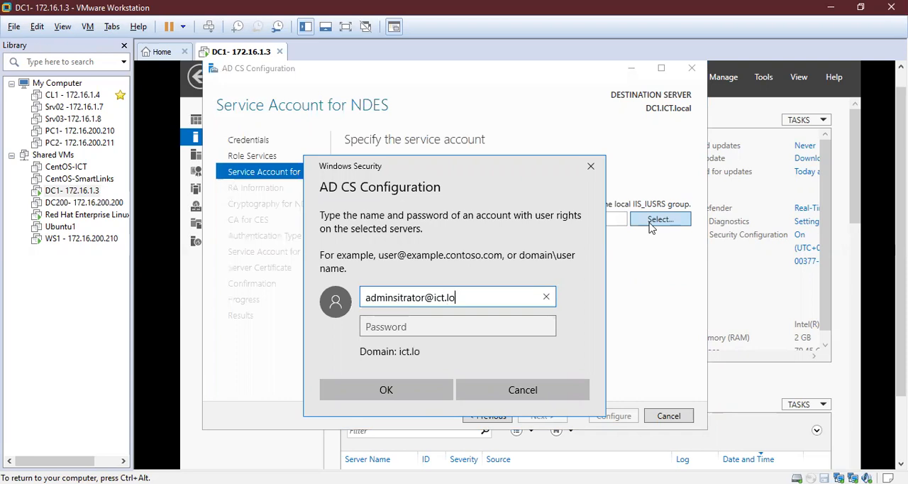
key("Tab")
type("*******")
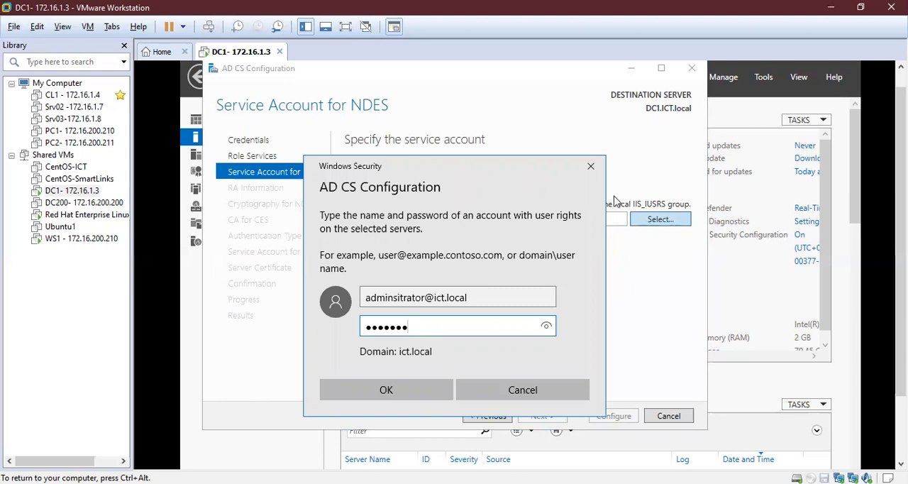
- Correct the spelling of "administrator" in the NDES account's user name, and accept the account to continue to the RA information
left_click(394, 300)
type("i")
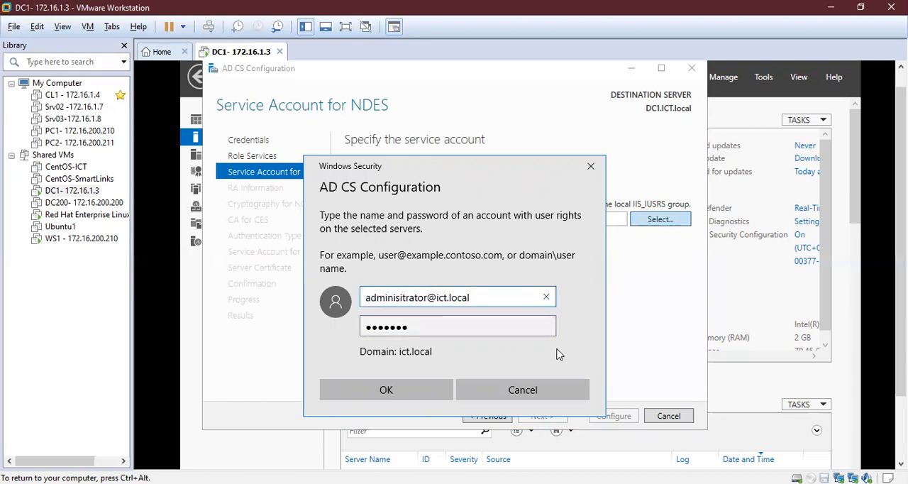
key("BackSpace")
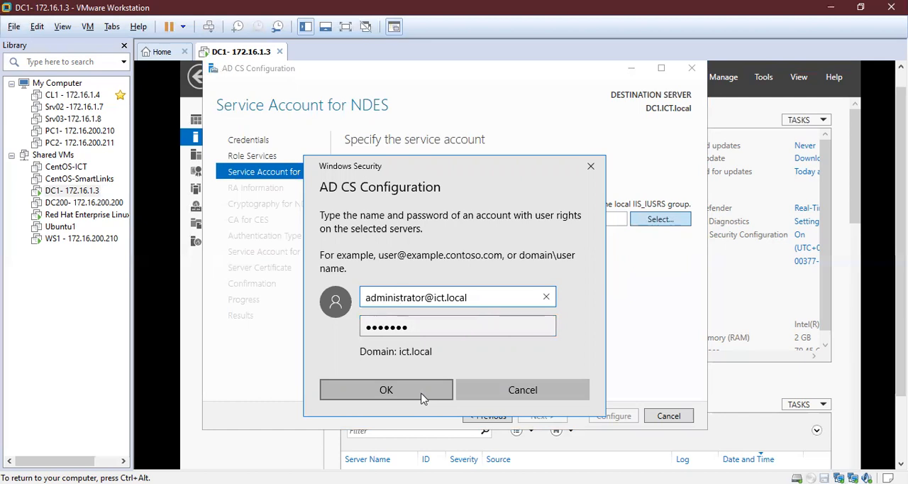
left_click(386, 390)
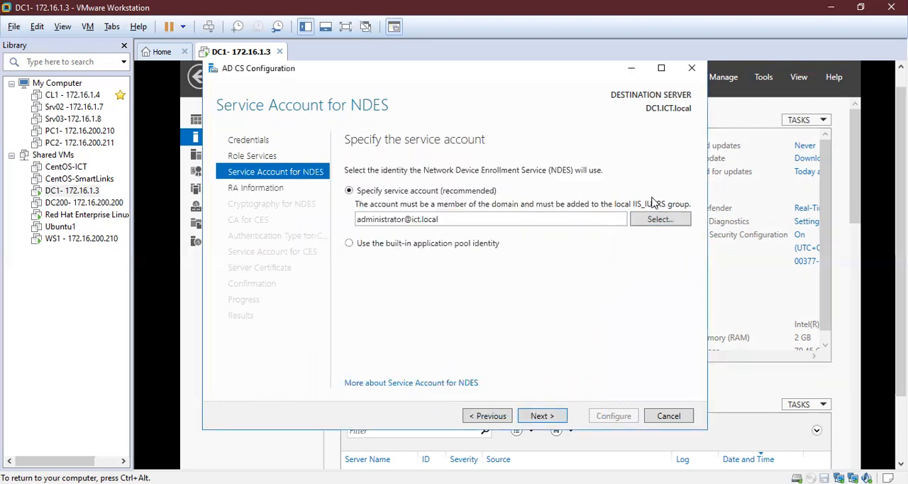
left_click(529, 418)
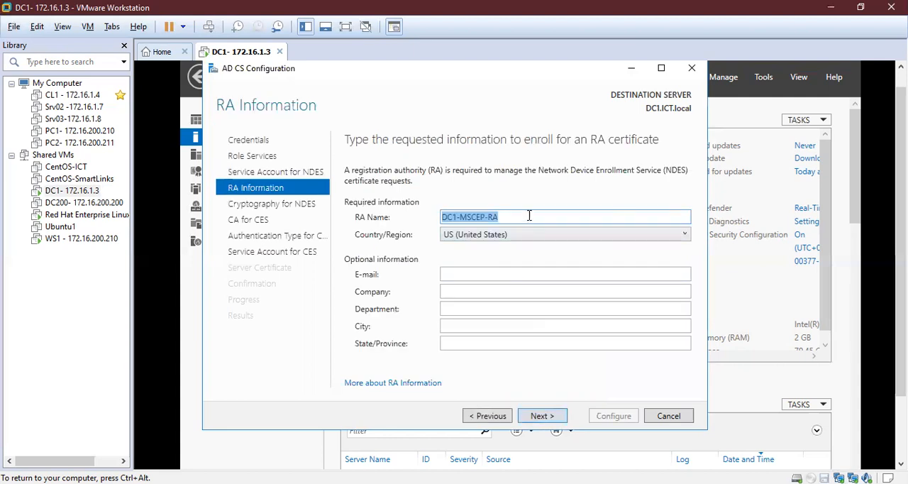
- Keep the RA name DC1-MSCEP-RA and set the country/region to PK (Islamic Republic of Pakistan)
left_click(529, 216)
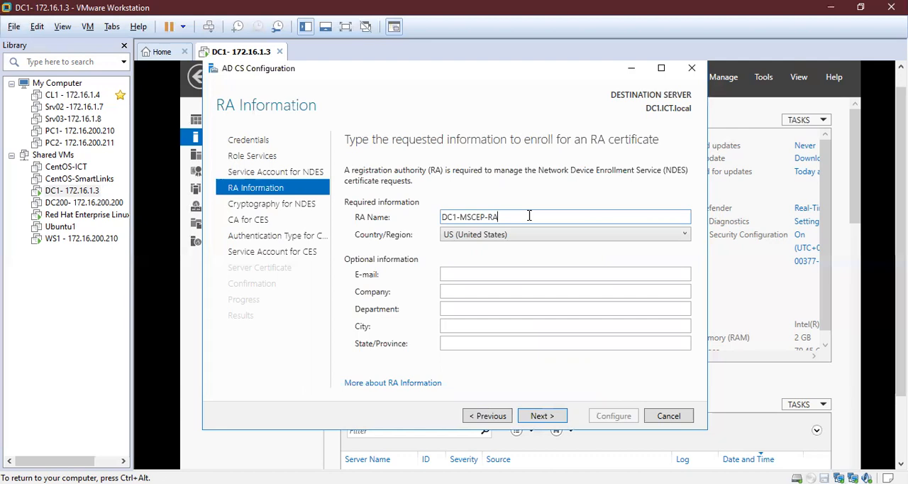
left_click(567, 237)
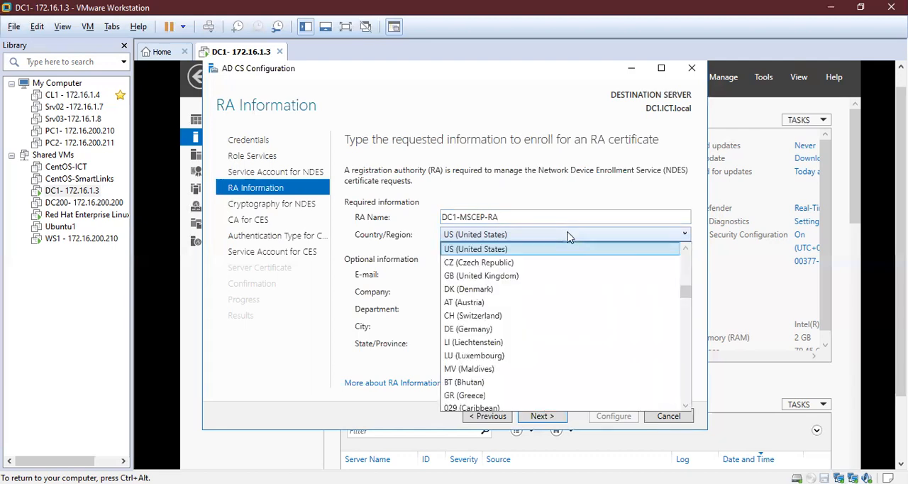
key("p")
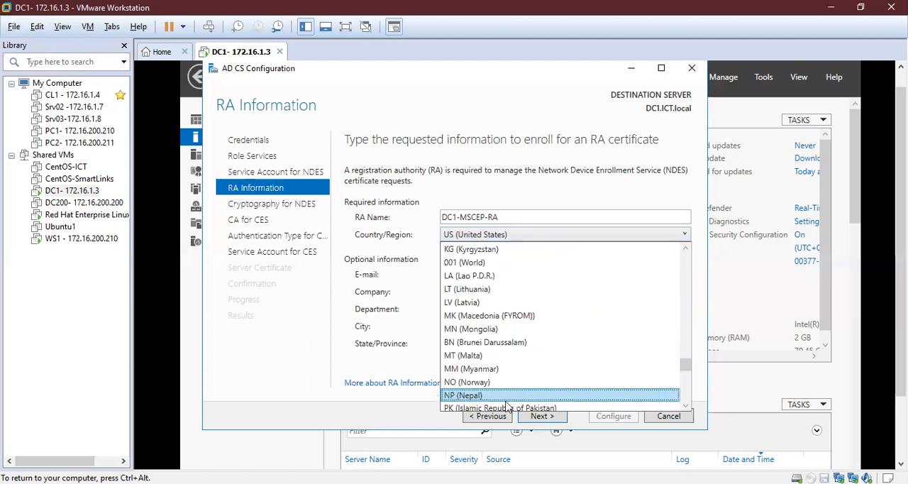
left_click(505, 396)
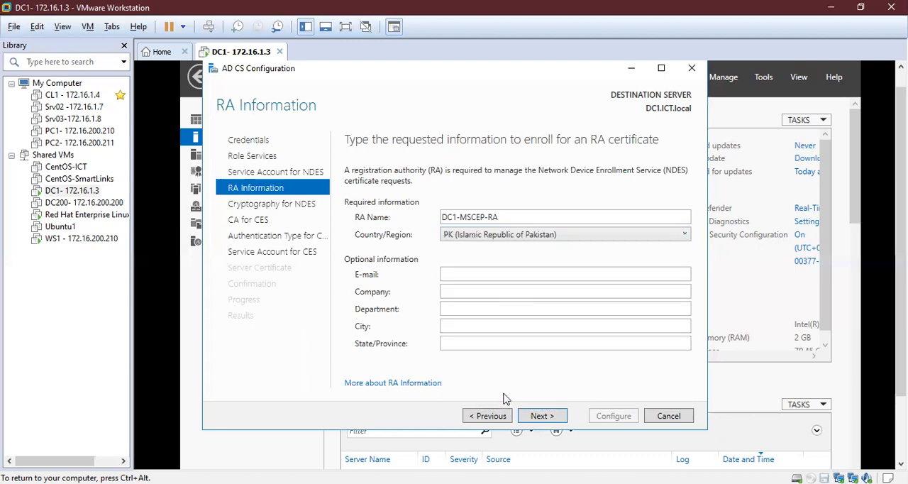
- Fill in the administrator's e-mail address for the RA certificate and set the company to ICT
left_click(486, 273)
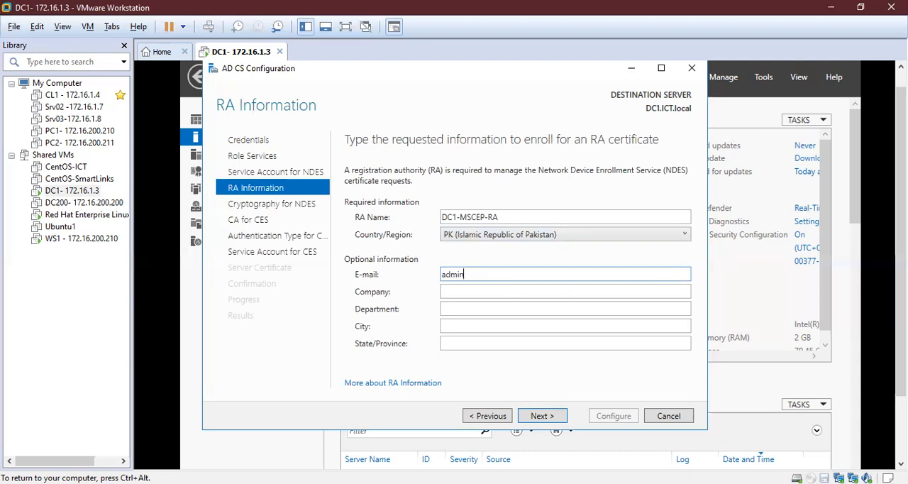
key("Tab")
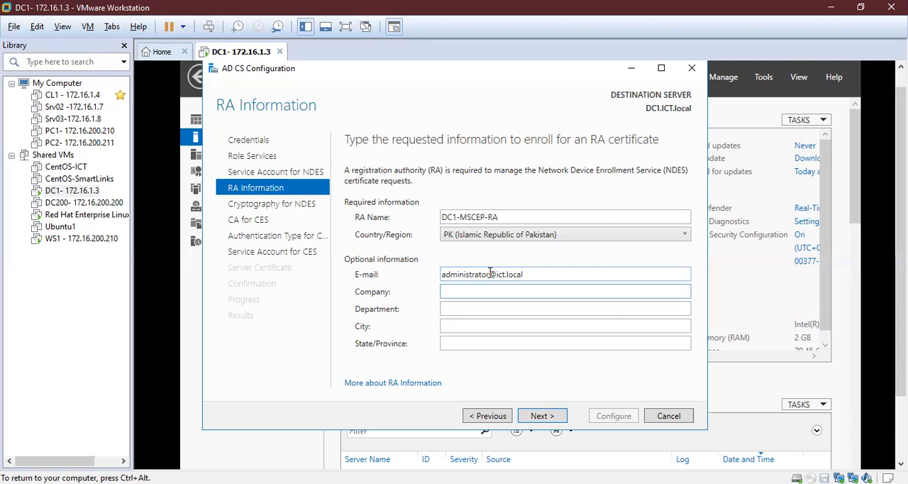
type("ICT")
key("Tab")
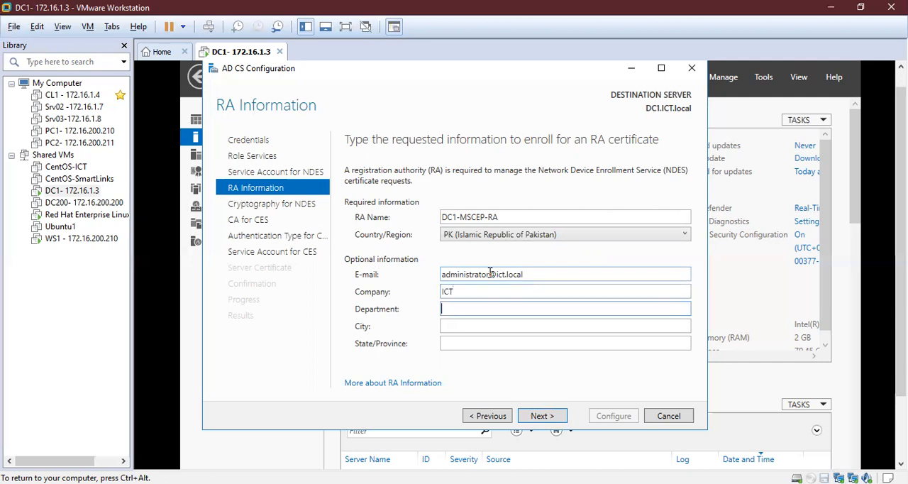